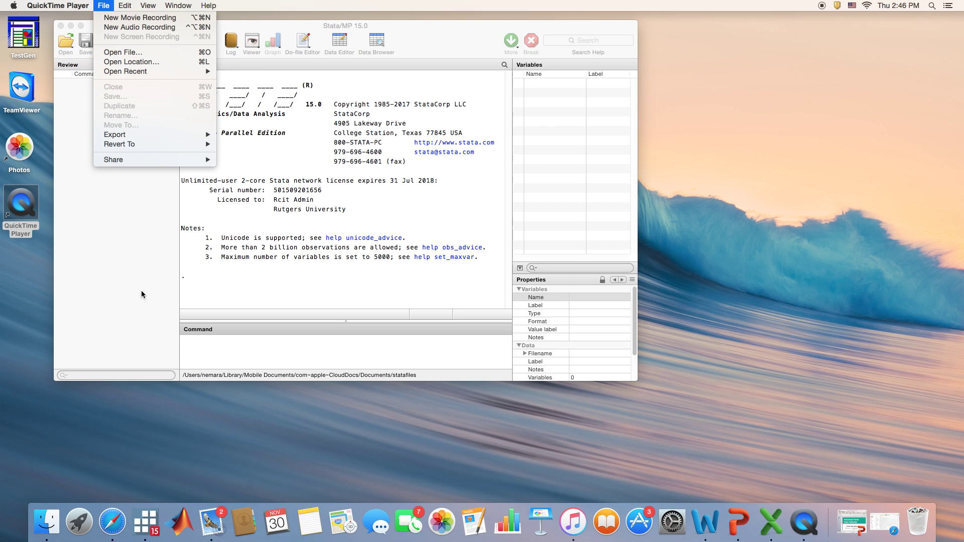
- Switch to Stata, open the recent do-file participation.do and reposition its editor window
left_click(141, 290)
left_click(91, 5)
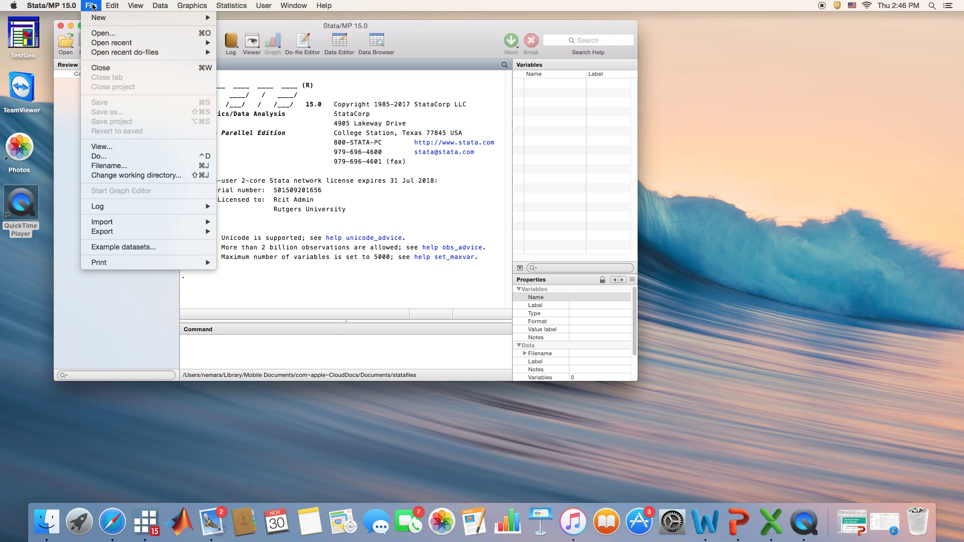
mouse_move(190, 52)
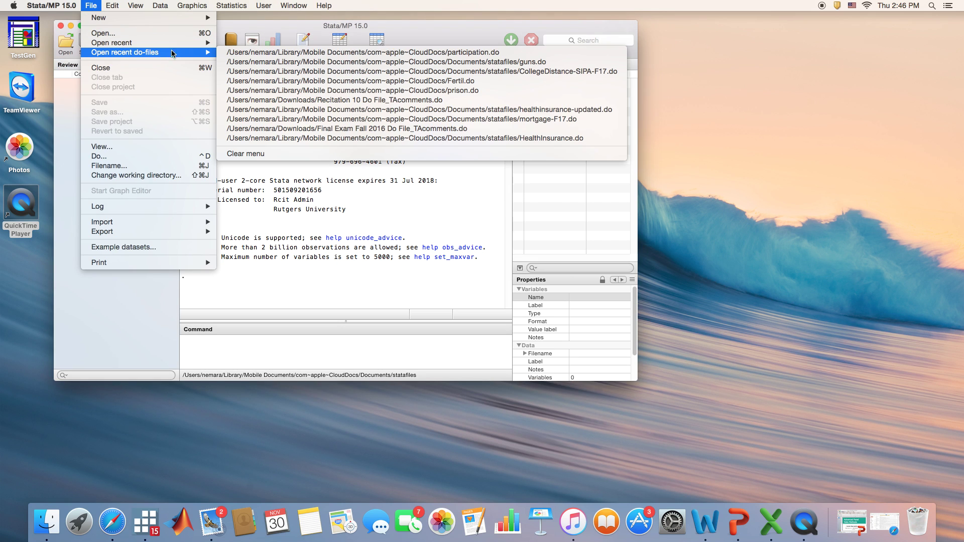
left_click(229, 53)
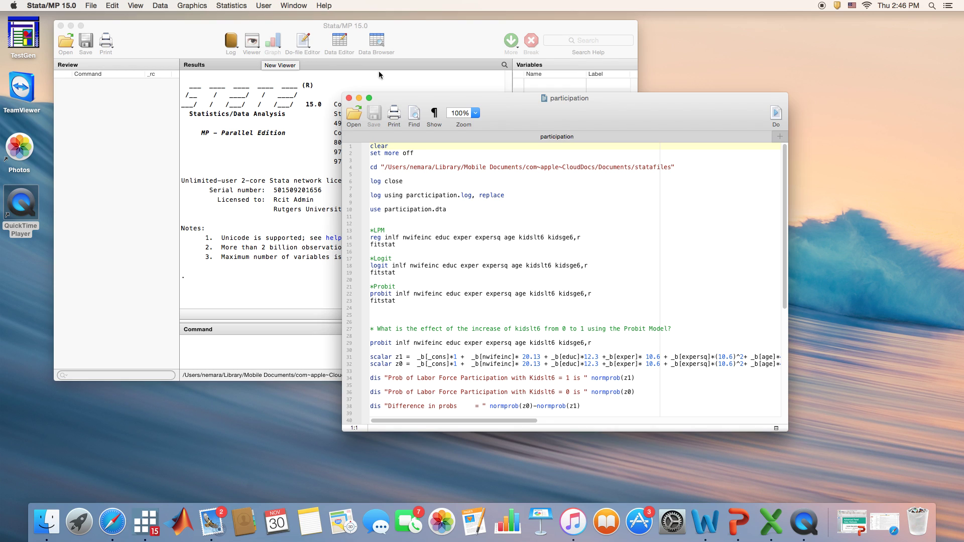
left_click_drag(551, 112, 520, 108)
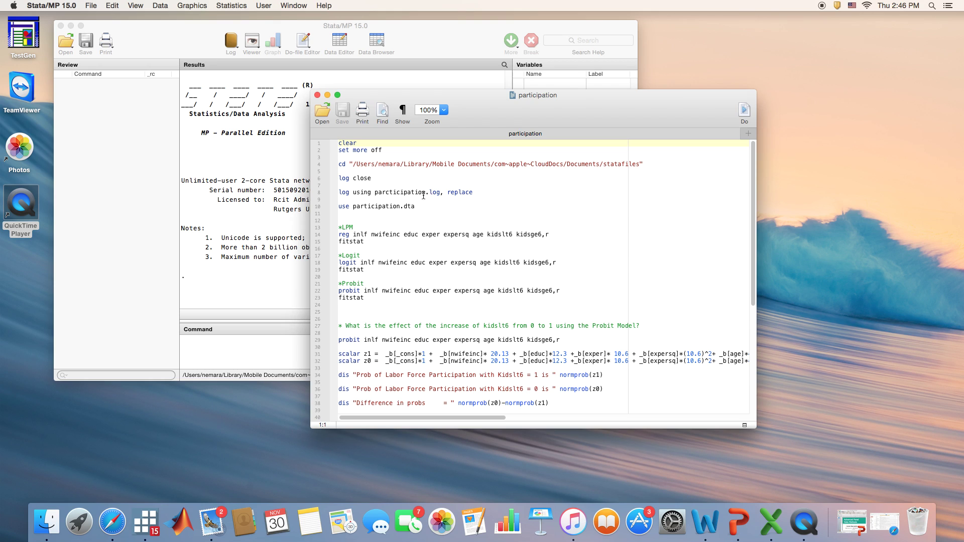
- Review the do-file's log and data-loading lines and its LPM, Logit and Probit section headings
left_click_drag(426, 193, 377, 196)
left_click(380, 206)
left_click_drag(354, 206, 400, 207)
left_click(385, 275)
left_click_drag(357, 228, 338, 284)
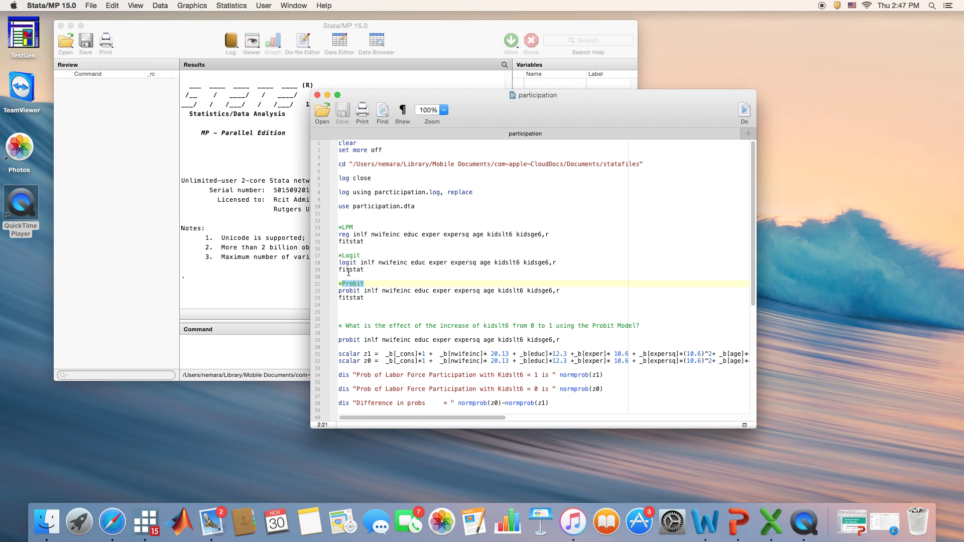
- Examine the reg, logit and probit commands, including the LPM's regressors, its r option and the fitstat line
left_click(350, 234)
left_click_drag(349, 234, 337, 235)
left_click_drag(357, 263, 339, 262)
left_click_drag(360, 290, 338, 291)
left_click(552, 234)
left_click_drag(552, 235, 542, 236)
left_click_drag(542, 234, 372, 233)
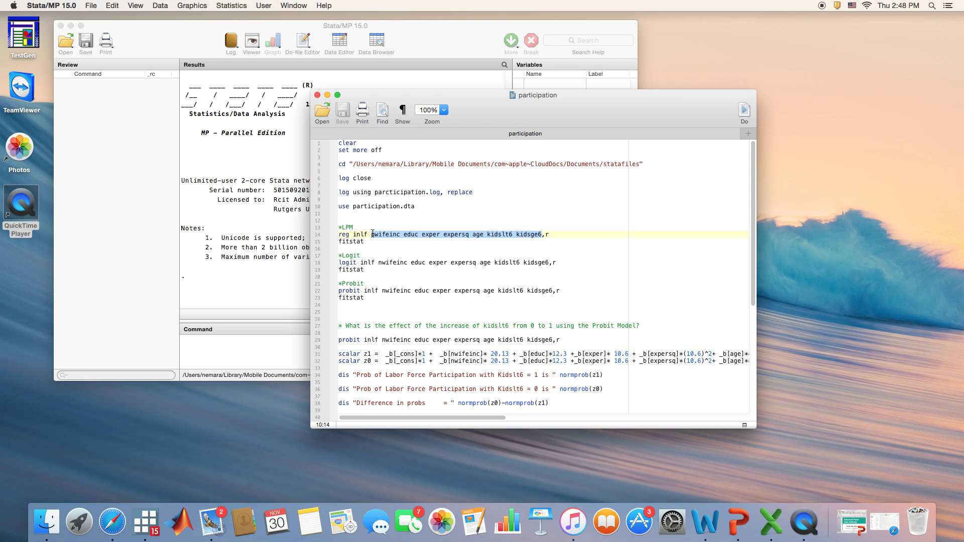
left_click(547, 235)
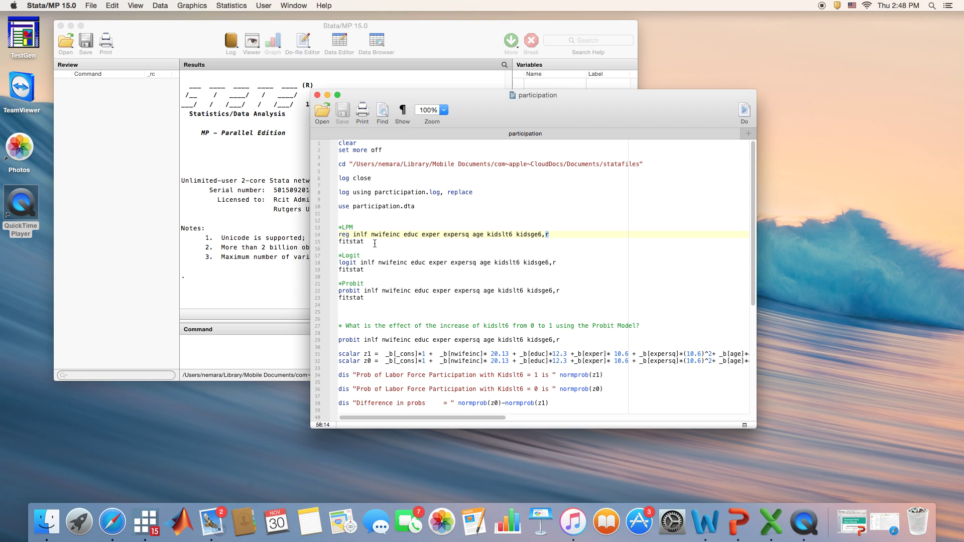
left_click_drag(370, 242, 337, 242)
- Run the set more off and cd lines, followed by the block from log using through the LPM regression and its fitstat
left_click_drag(339, 147, 405, 174)
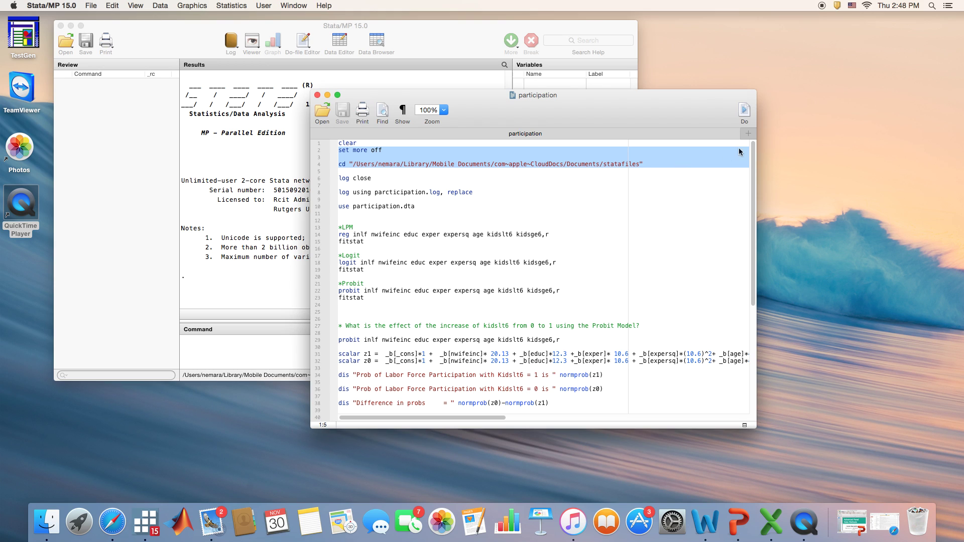
left_click(744, 111)
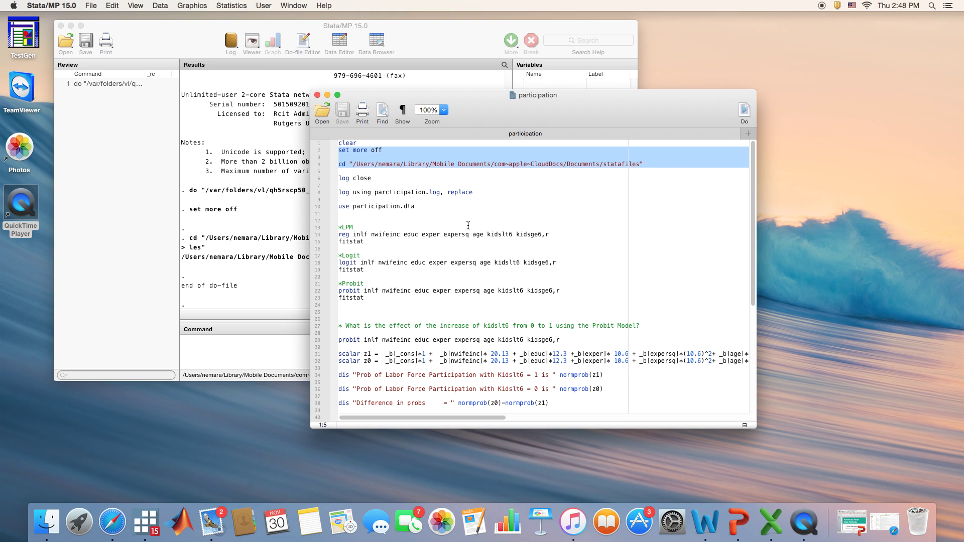
left_click_drag(338, 185, 560, 242)
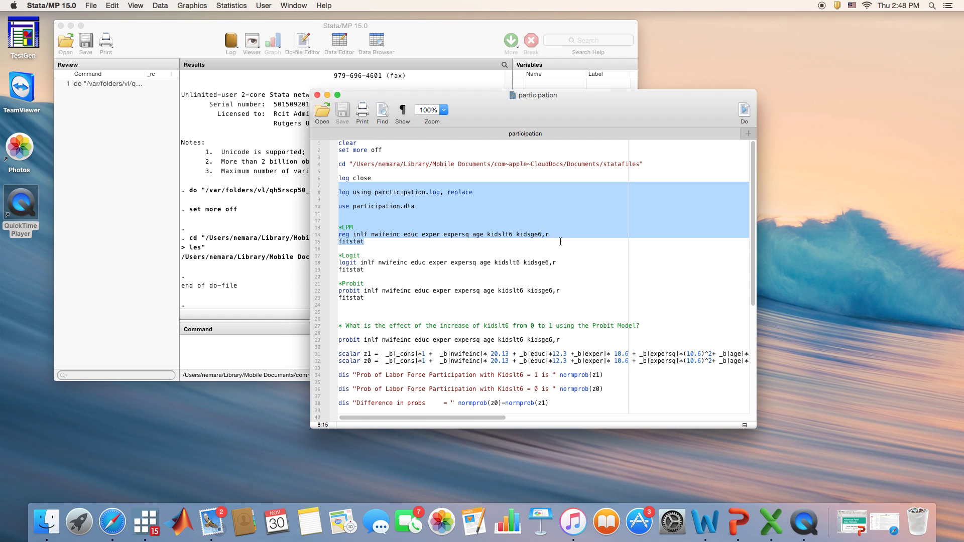
left_click(744, 111)
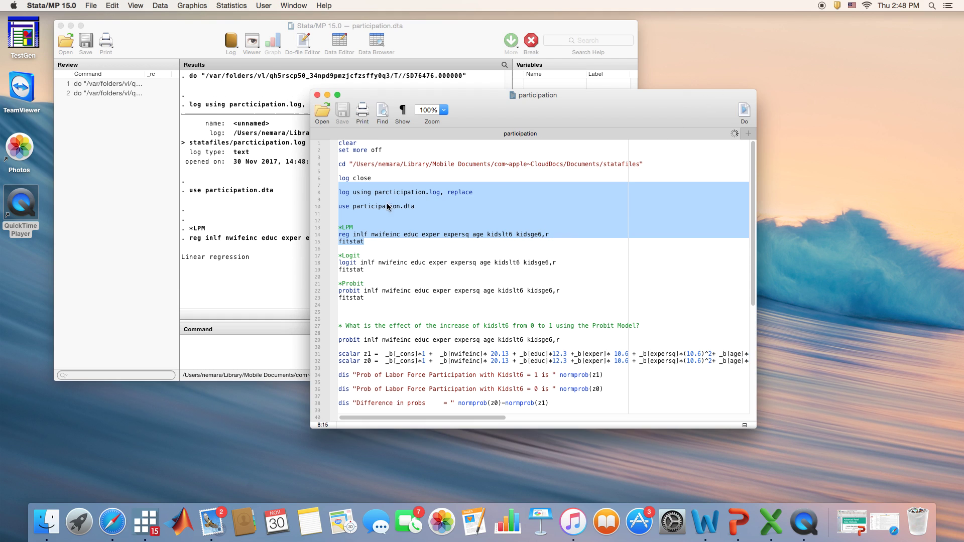
- Examine the LPM regression output and the intercept-only and full-model log-likelihoods in its fitstat results
scroll(288, 232, "up", 2)
scroll(287, 228, "up", 4)
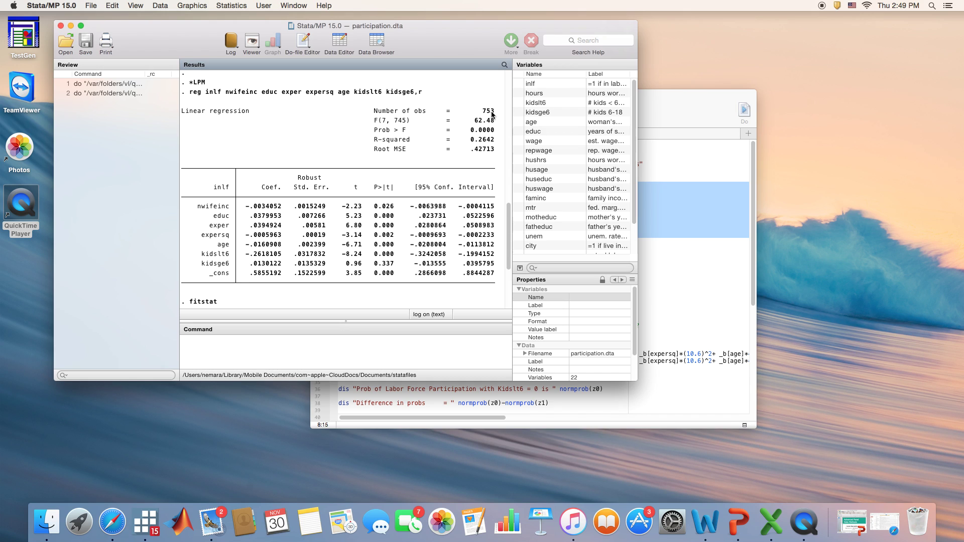
left_click_drag(469, 142, 493, 144)
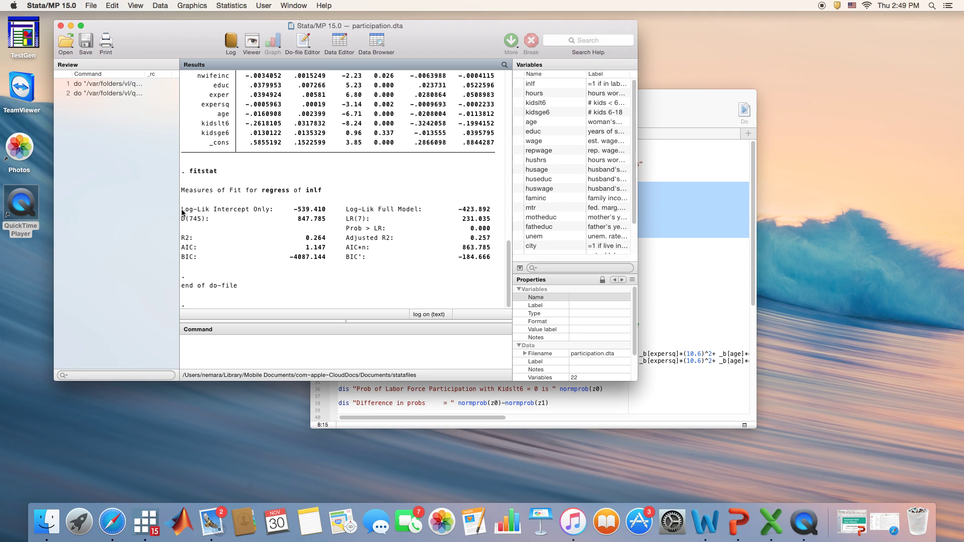
left_click_drag(182, 212, 204, 211)
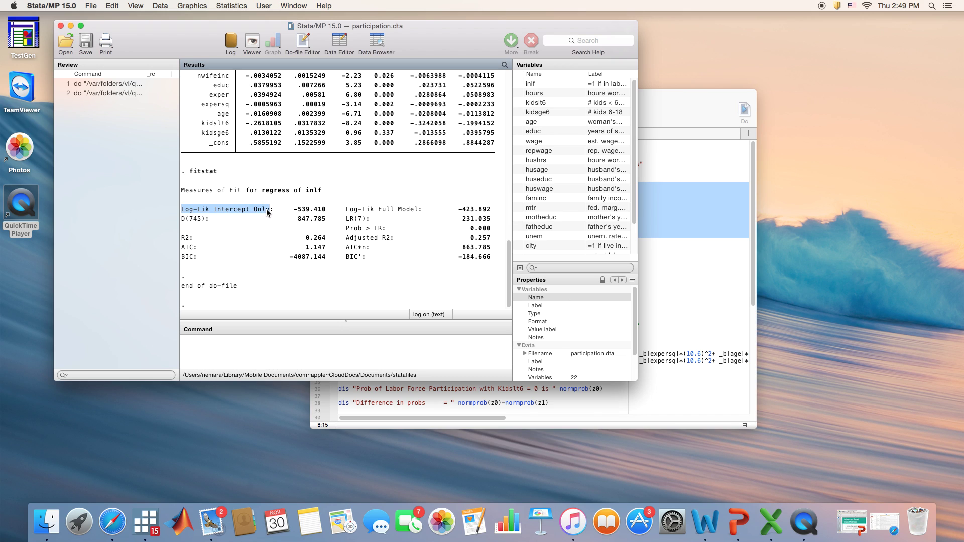
left_click_drag(346, 210, 350, 212)
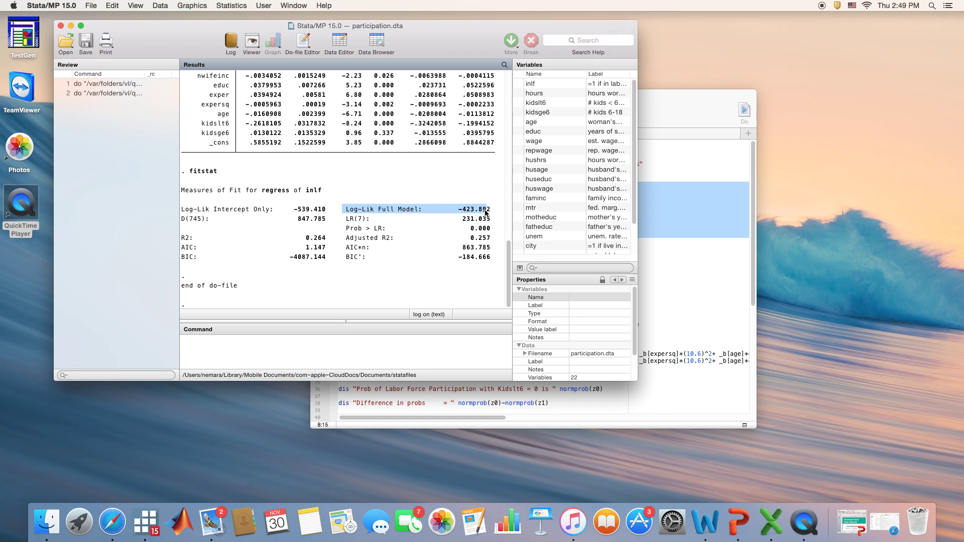
left_click_drag(179, 211, 456, 211)
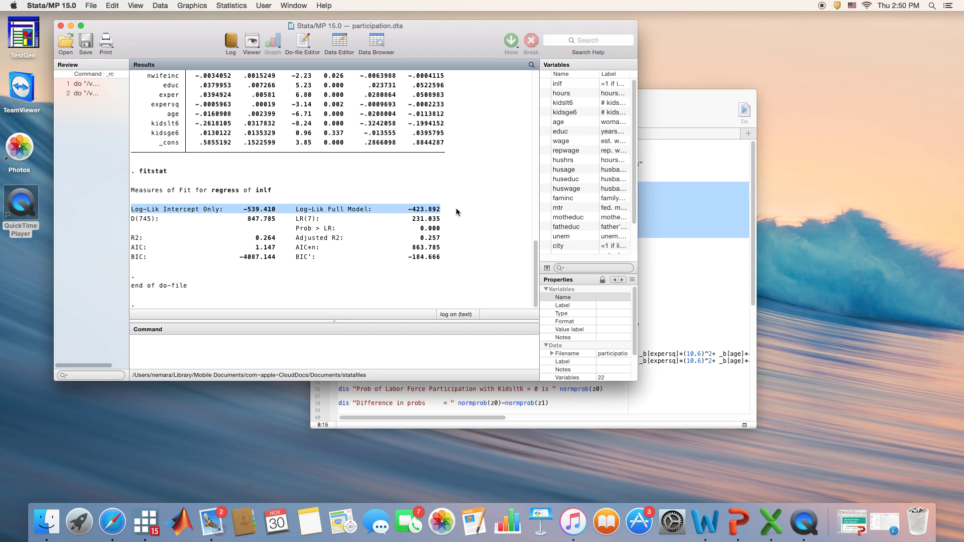
- Examine the LPM's likelihood ratio statistic and p-value against the intercept-only and full-model log-likelihoods
left_click(296, 221)
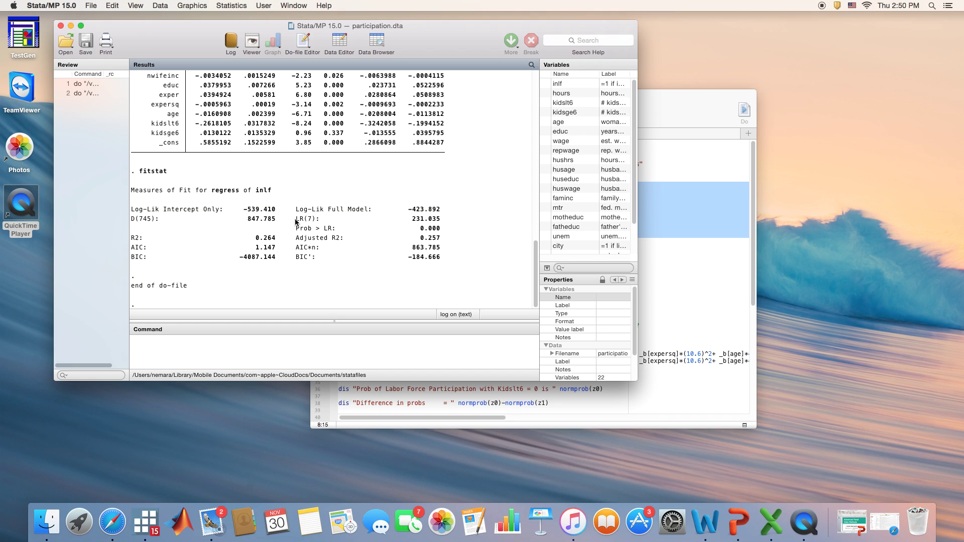
left_click_drag(387, 221, 439, 222)
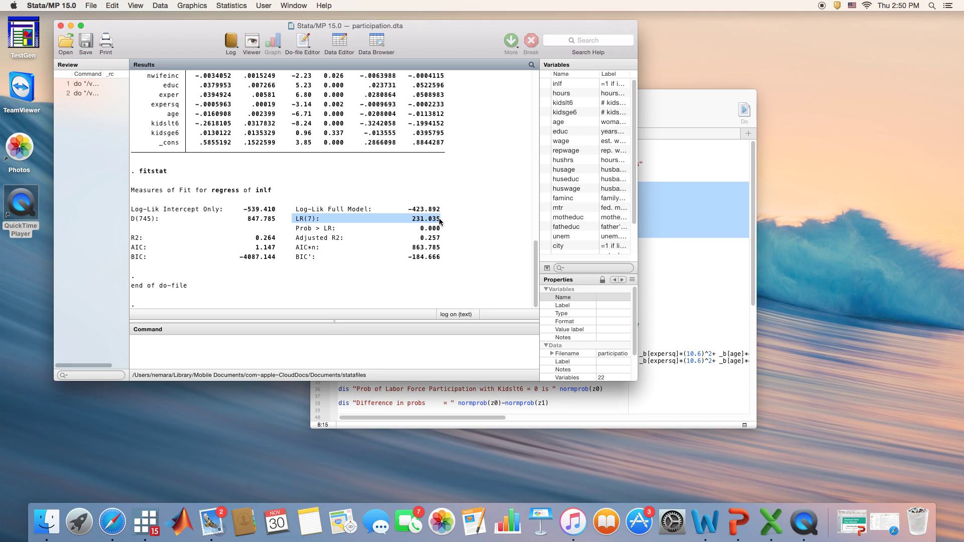
left_click_drag(439, 221, 442, 226)
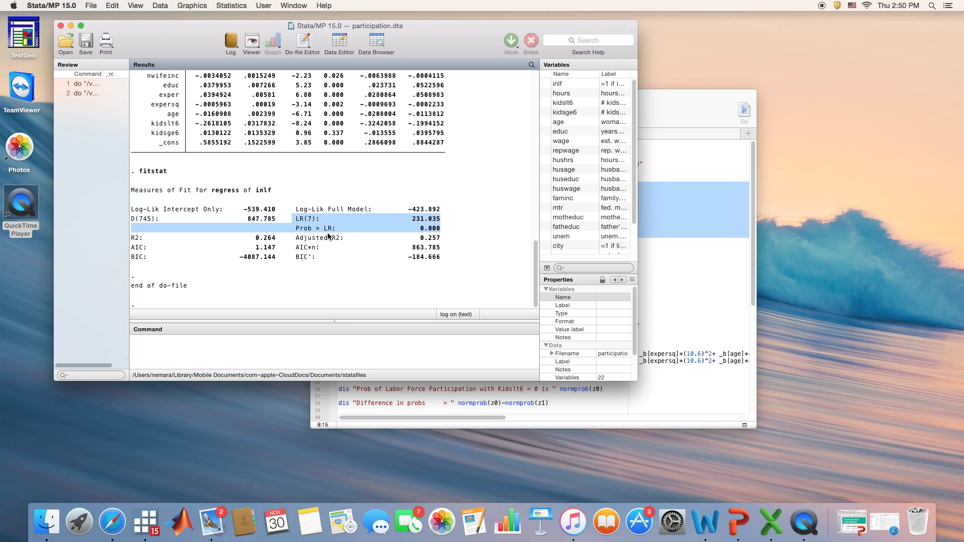
left_click_drag(421, 229, 430, 232)
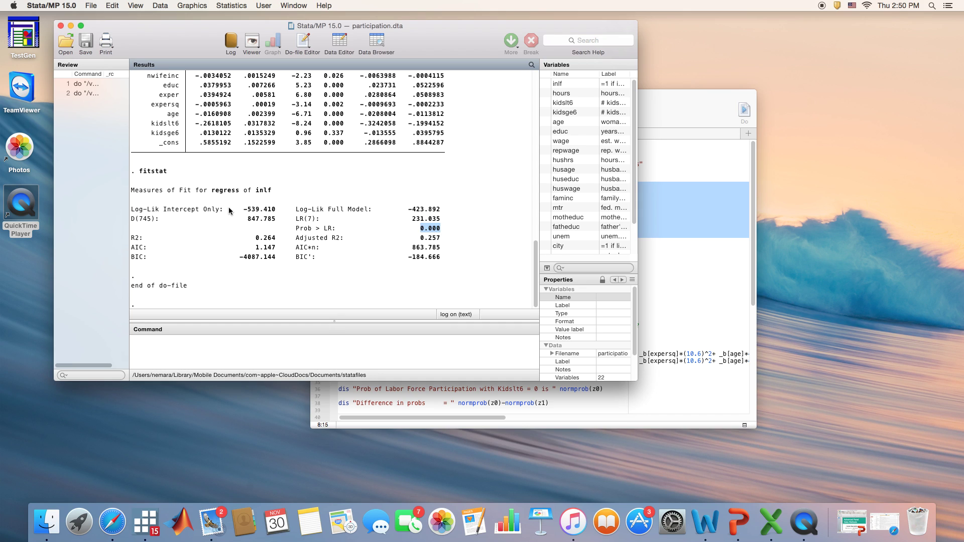
left_click_drag(228, 209, 362, 210)
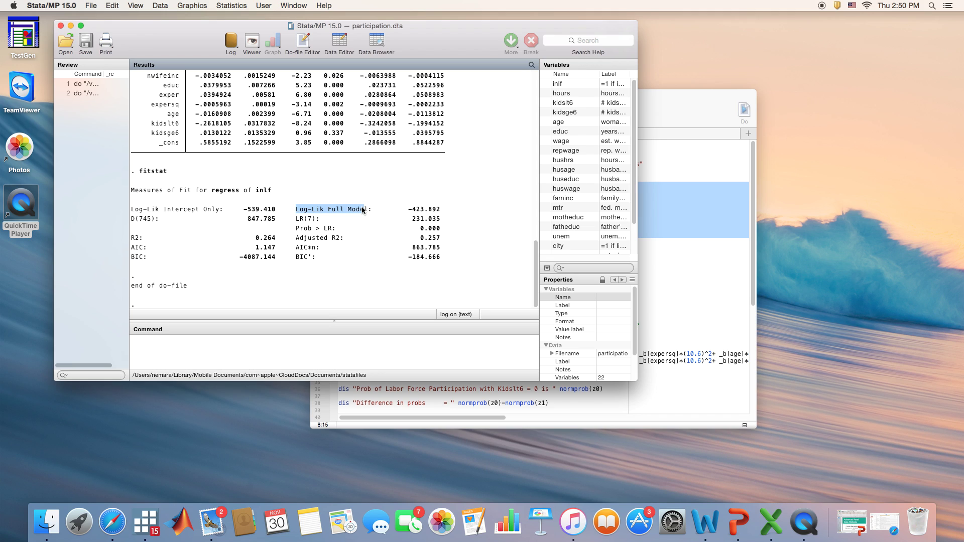
left_click_drag(363, 210, 372, 210)
left_click_drag(296, 220, 308, 220)
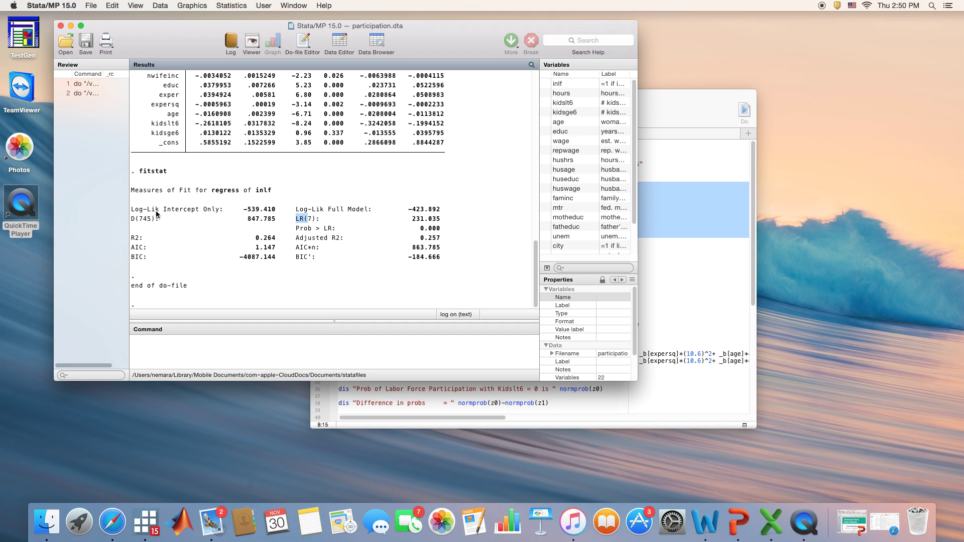
left_click_drag(131, 210, 218, 211)
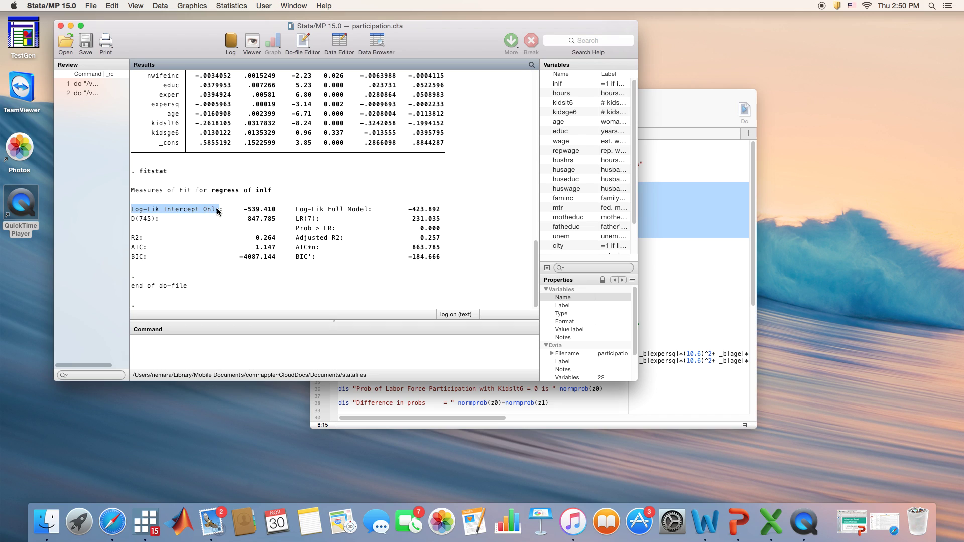
left_click(294, 209)
left_click_drag(294, 212, 335, 213)
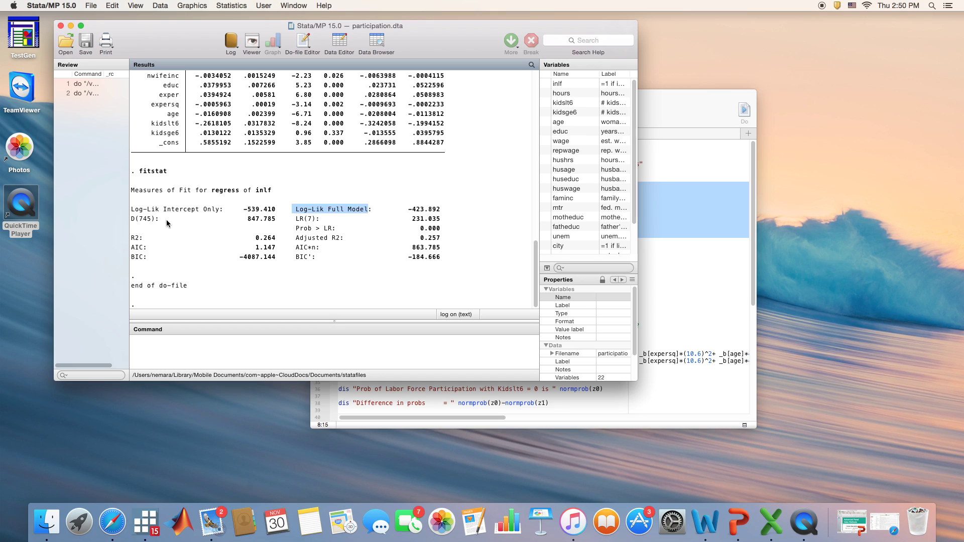
left_click_drag(133, 213, 224, 213)
left_click_drag(293, 211, 337, 211)
left_click_drag(442, 228, 419, 232)
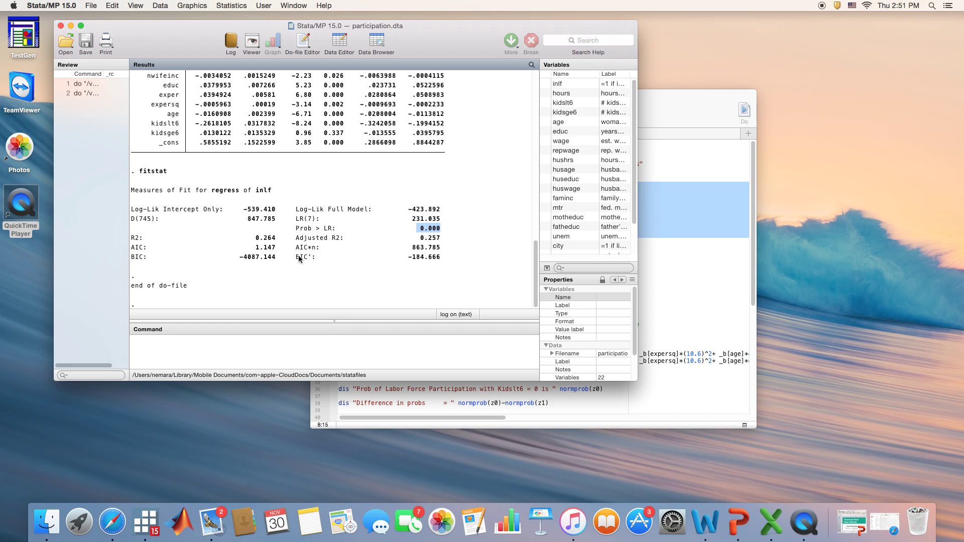
- Review the LPM's R2, adjusted R2, AIC and BIC measures in the fitstat results
left_click(132, 241)
left_click_drag(131, 241, 435, 245)
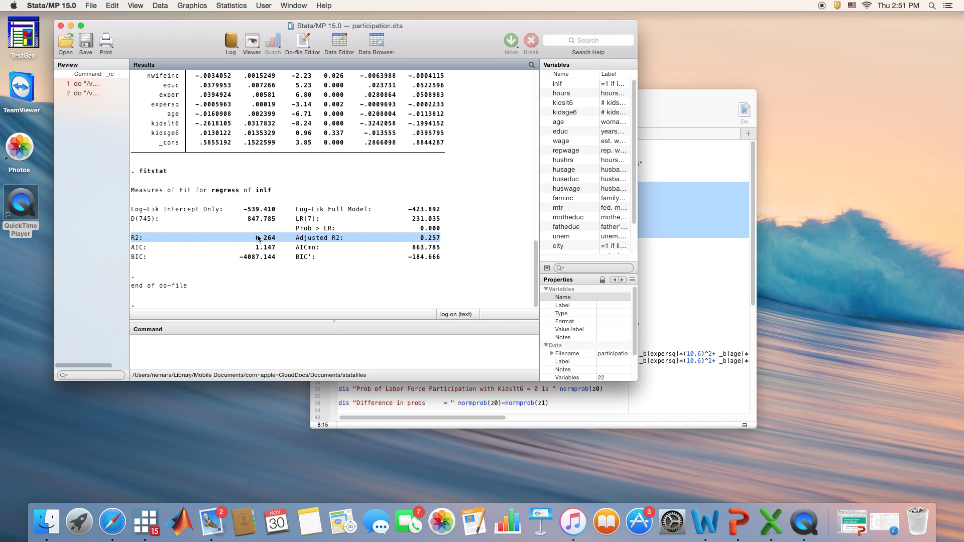
left_click(134, 250)
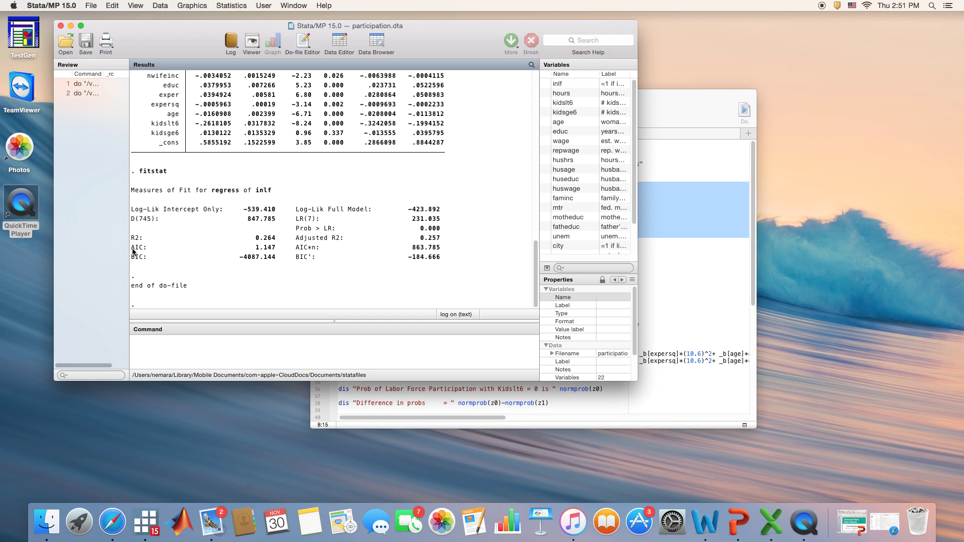
left_click_drag(133, 251, 441, 259)
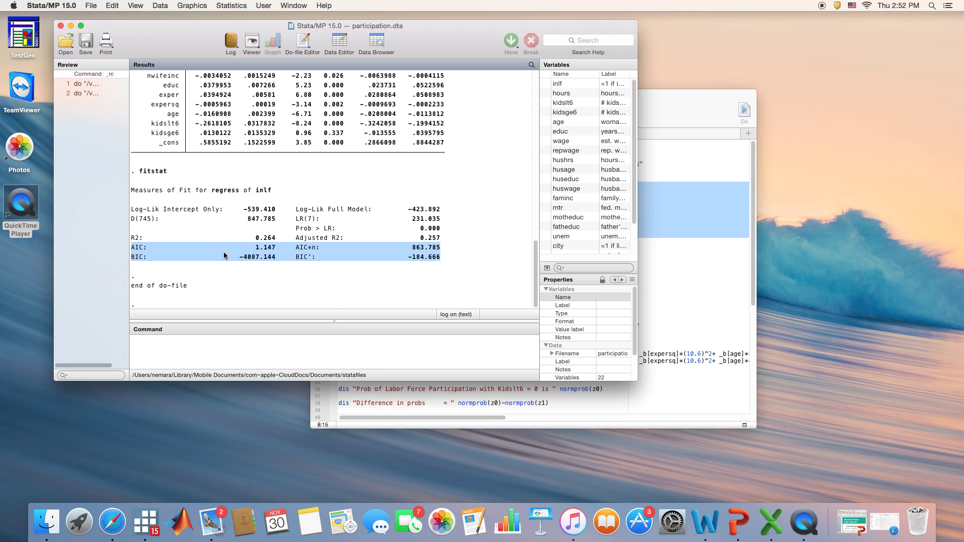
- Run the do-file's logit command for inlf together with the fitstat line below it
left_click(685, 259)
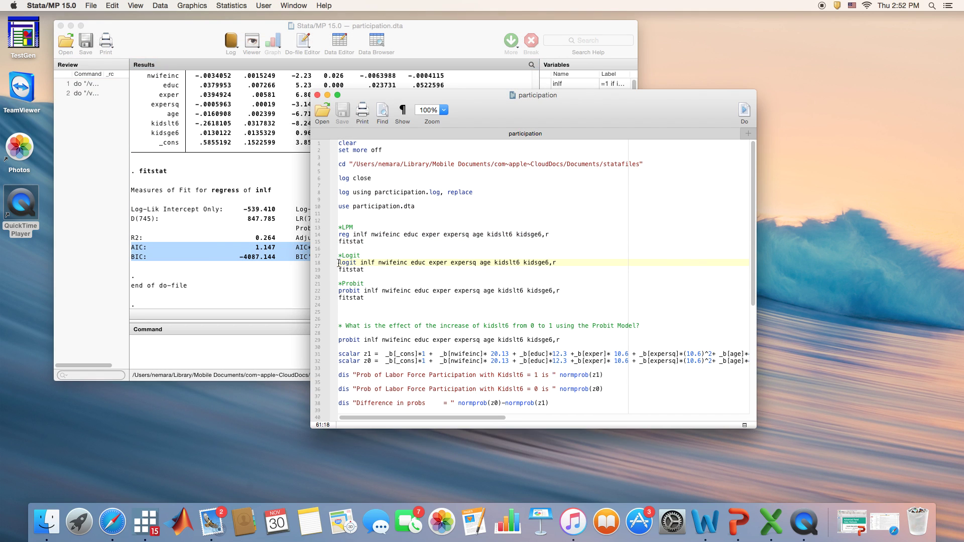
left_click(339, 262)
left_click_drag(339, 262, 364, 270)
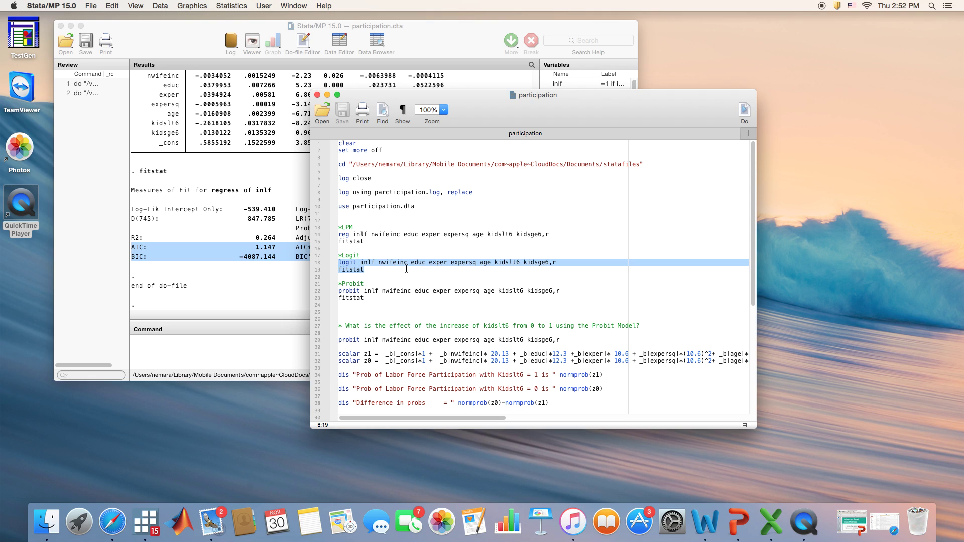
left_click(744, 110)
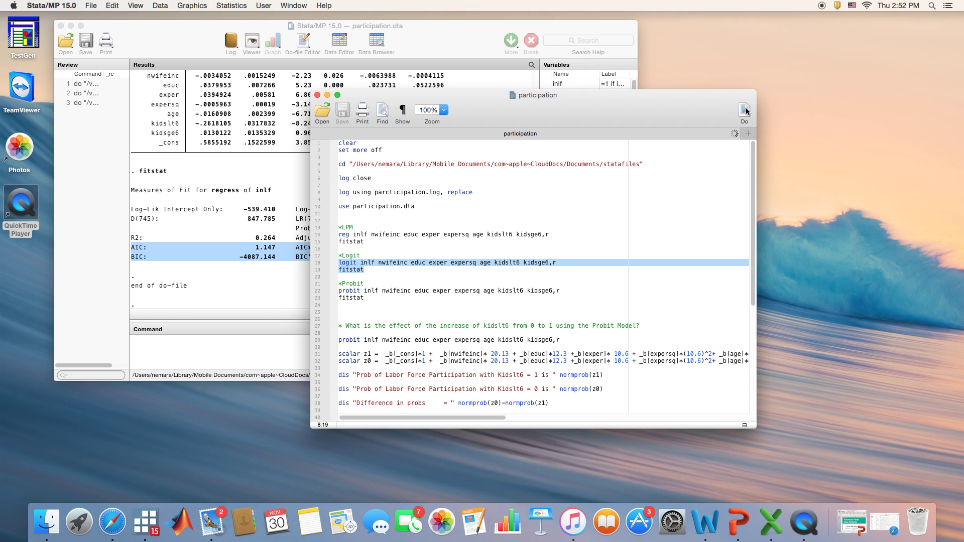
- Examine the logit output's log pseudolikelihood and coefficients, and McFadden's R2 in its fitstat results
left_click(204, 257)
scroll(208, 252, "up", 5)
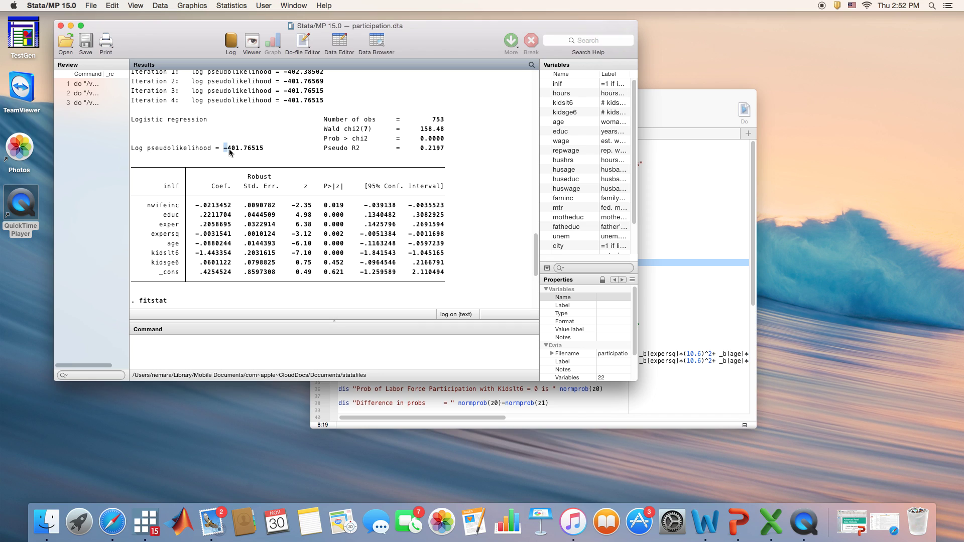
left_click_drag(230, 151, 269, 151)
left_click_drag(208, 205, 223, 282)
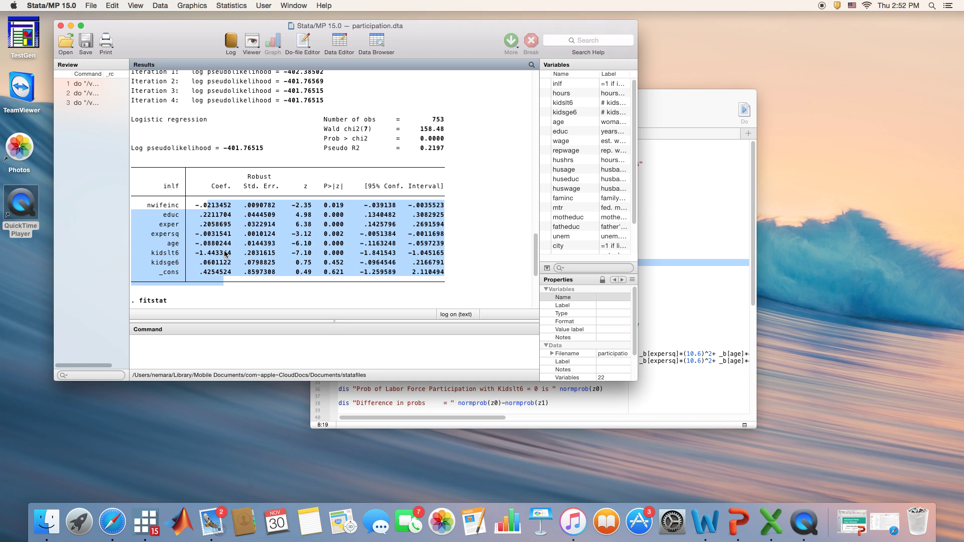
left_click(245, 292)
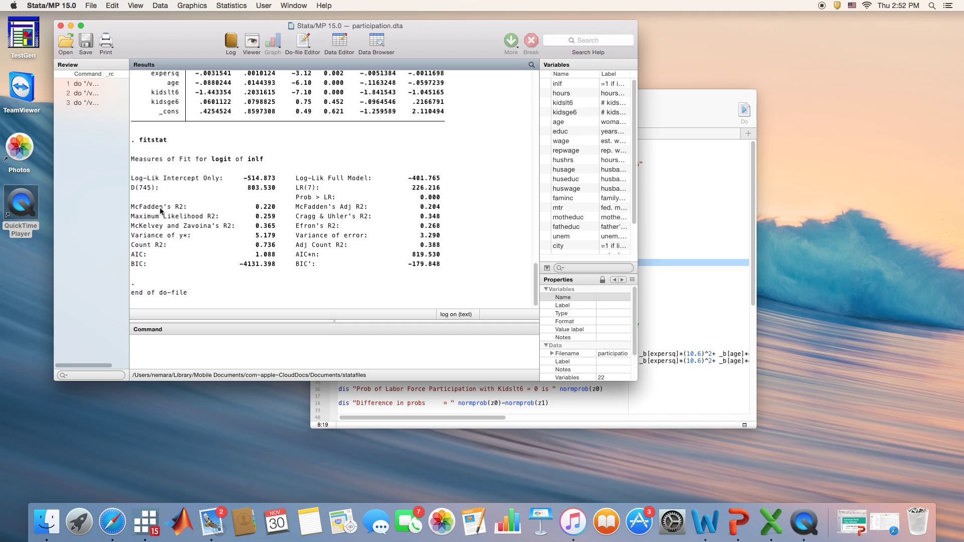
left_click_drag(133, 210, 275, 211)
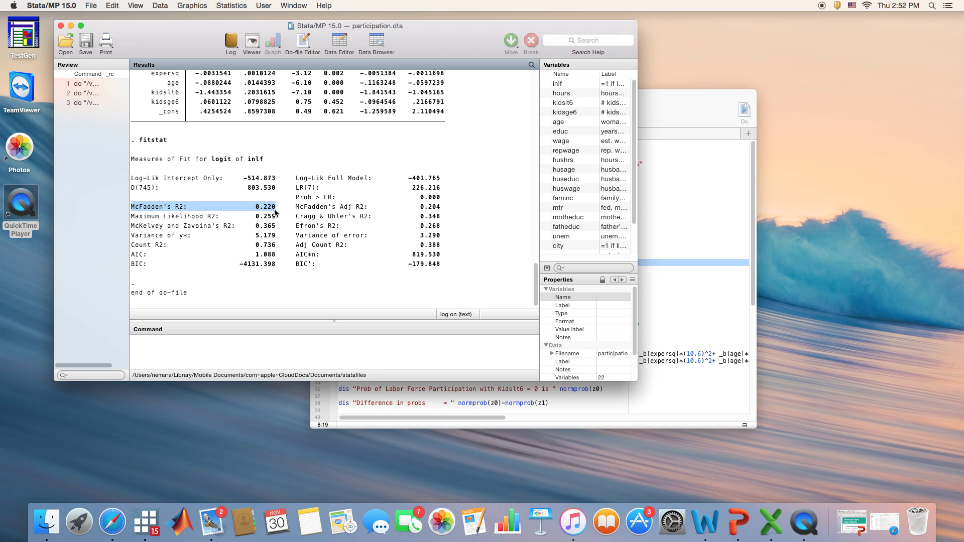
- Review McFadden's adjusted R2 and the Count R2 in the logit model's fitstat results
left_click_drag(277, 212, 430, 214)
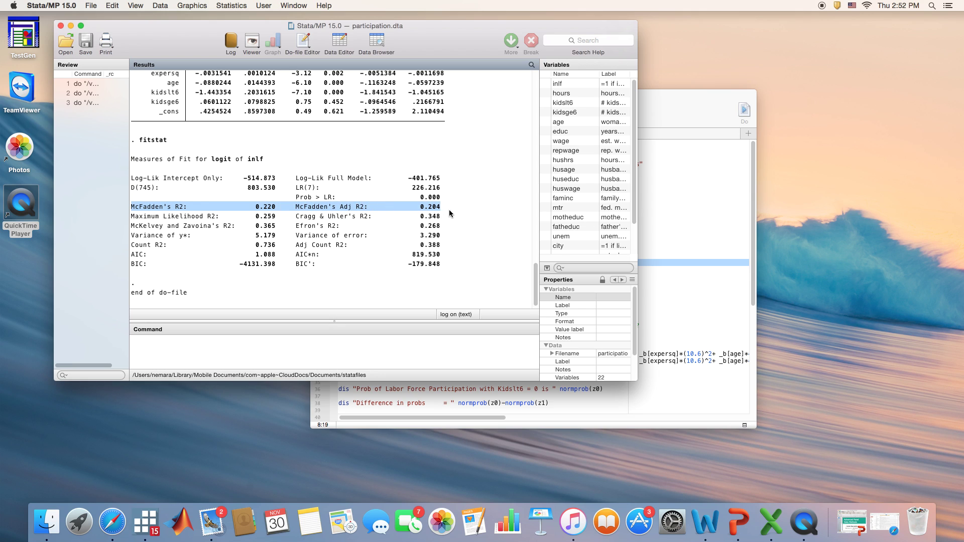
left_click(133, 248)
left_click_drag(132, 248, 281, 249)
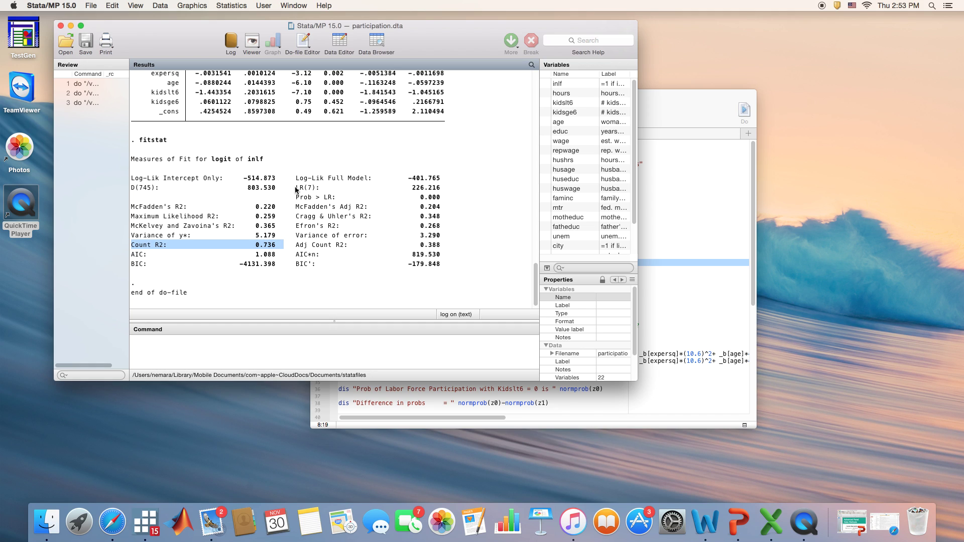
- Examine the logit's likelihood ratio statistic and p-value against the intercept-only and full-model log-likelihoods, and recheck its coefficient table
left_click_drag(293, 189, 311, 189)
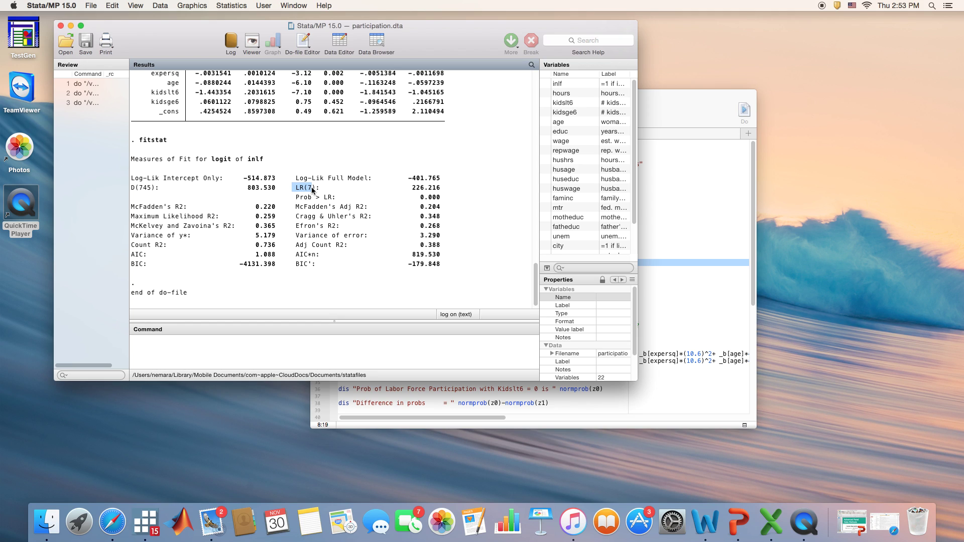
left_click_drag(311, 190, 447, 201)
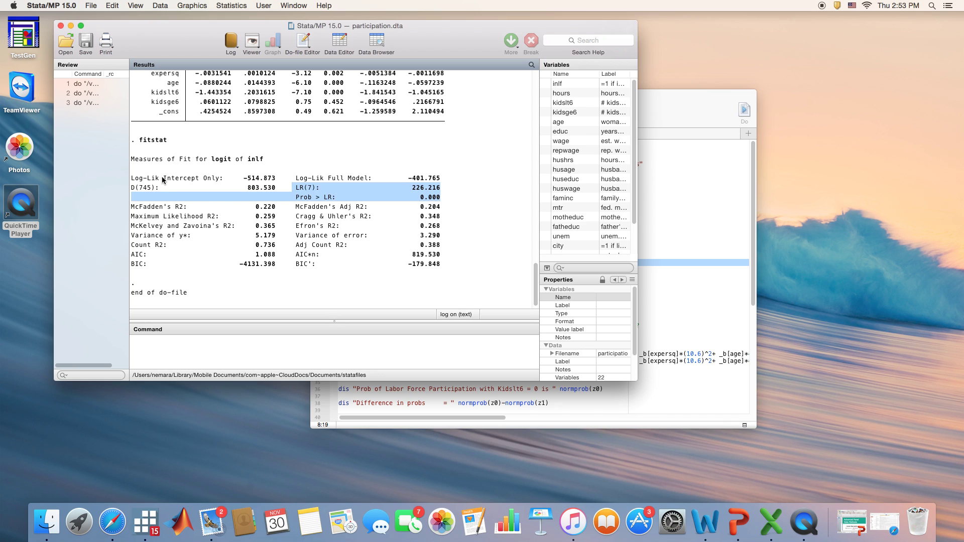
left_click_drag(162, 178, 224, 179)
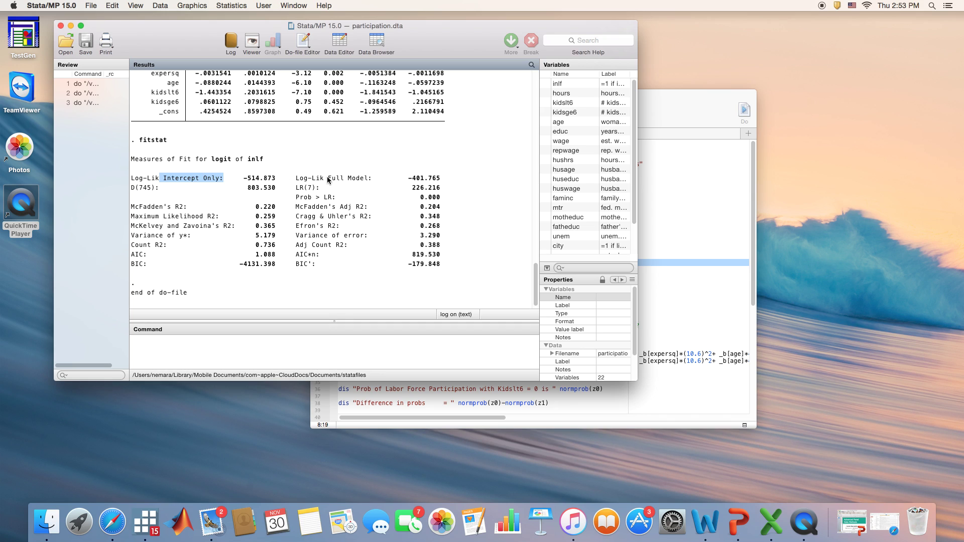
left_click_drag(325, 180, 365, 180)
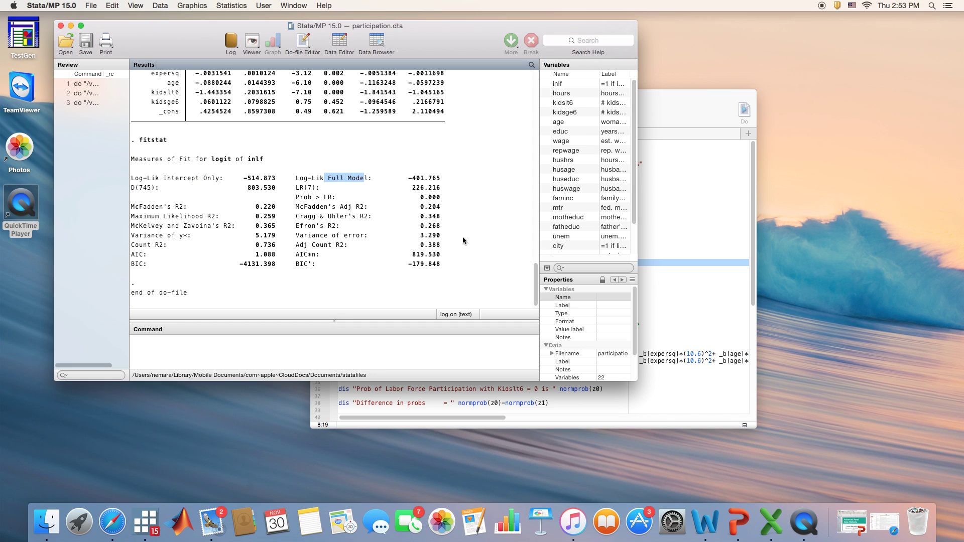
scroll(216, 194, "up", 5)
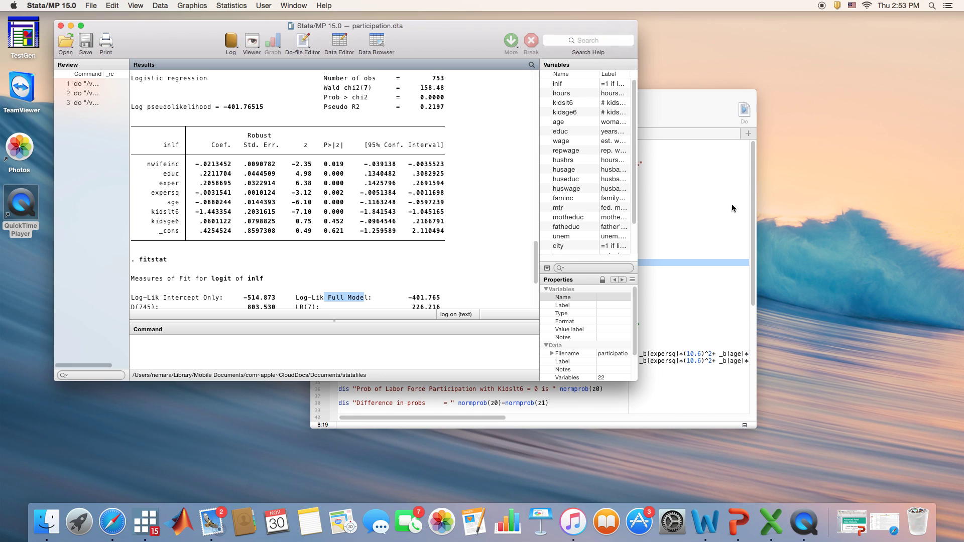
- Run the do-file's Probit section for inlf together with the fitstat line below it
left_click(669, 246)
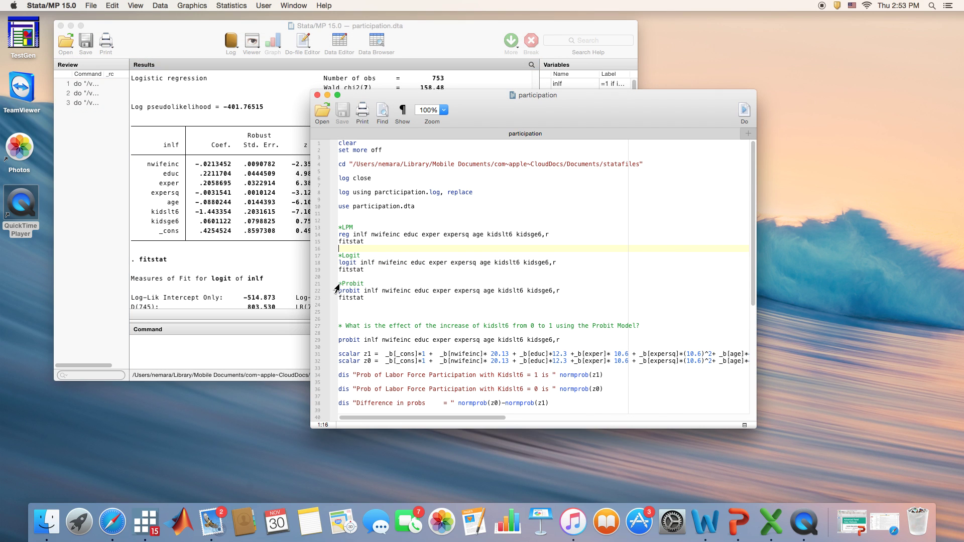
left_click_drag(336, 284, 339, 304)
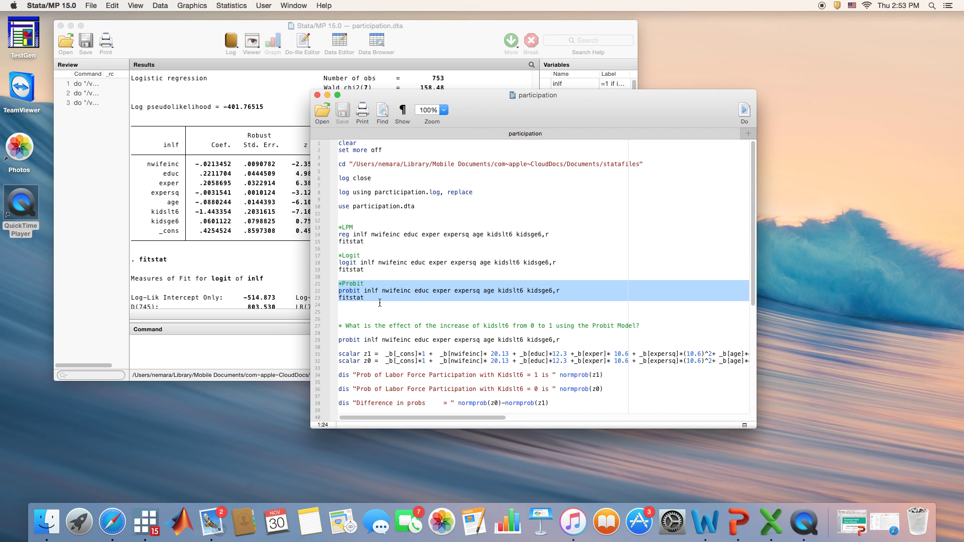
left_click(745, 111)
- Review the probit coefficient table and its fitstat measures of fit in the results
left_click(262, 139)
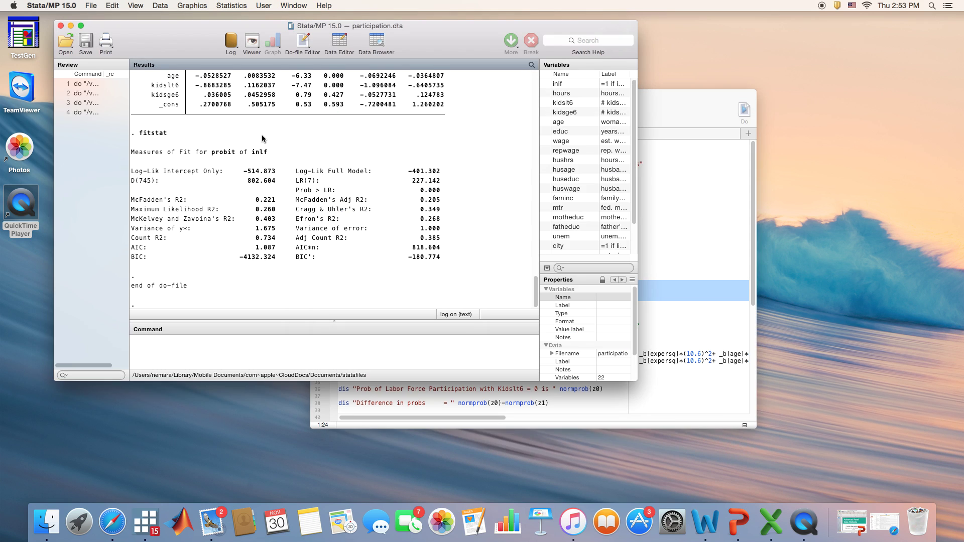
scroll(262, 139, "up", 5)
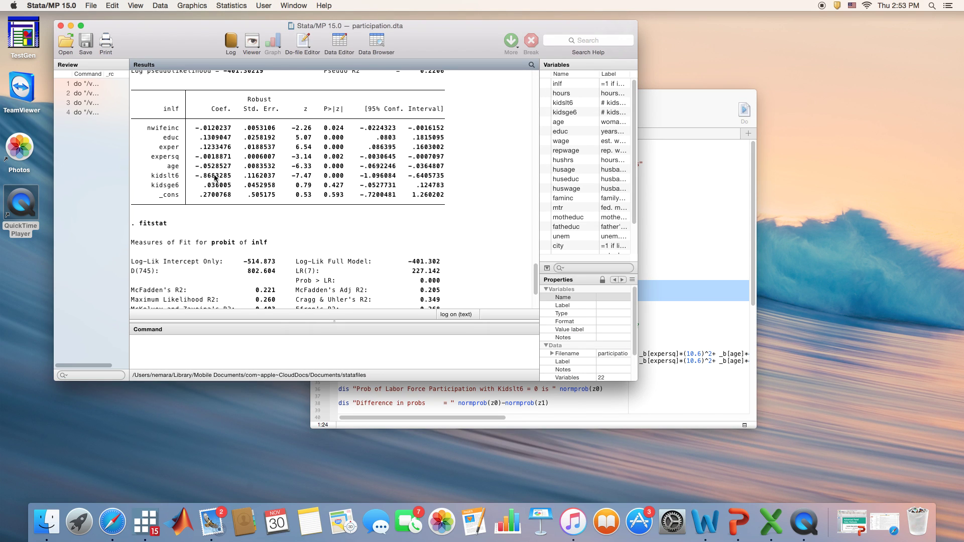
scroll(214, 177, "down", 5)
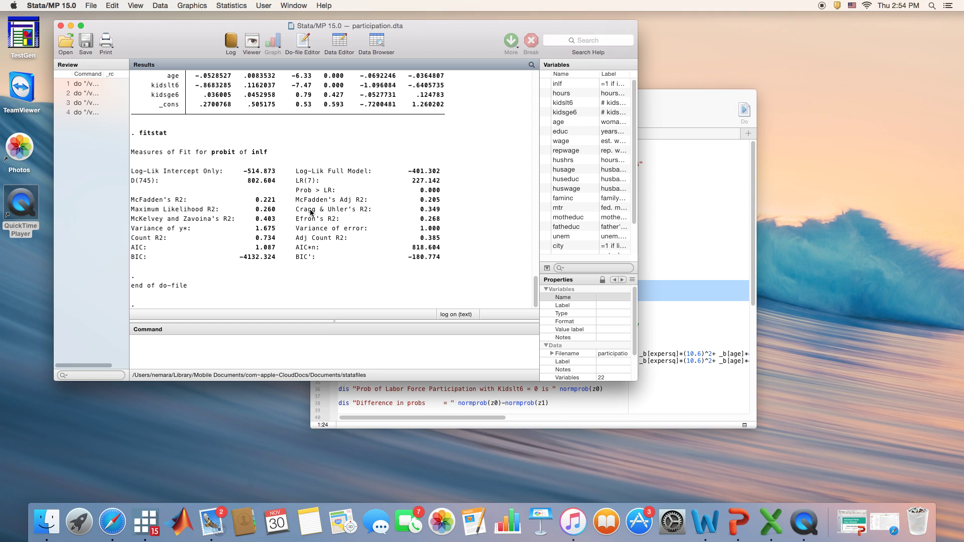
- Read the do-file's question on the effect of kidslt6 rising from 0 to 1 in the probit model, and show the editor full screen
left_click(697, 227)
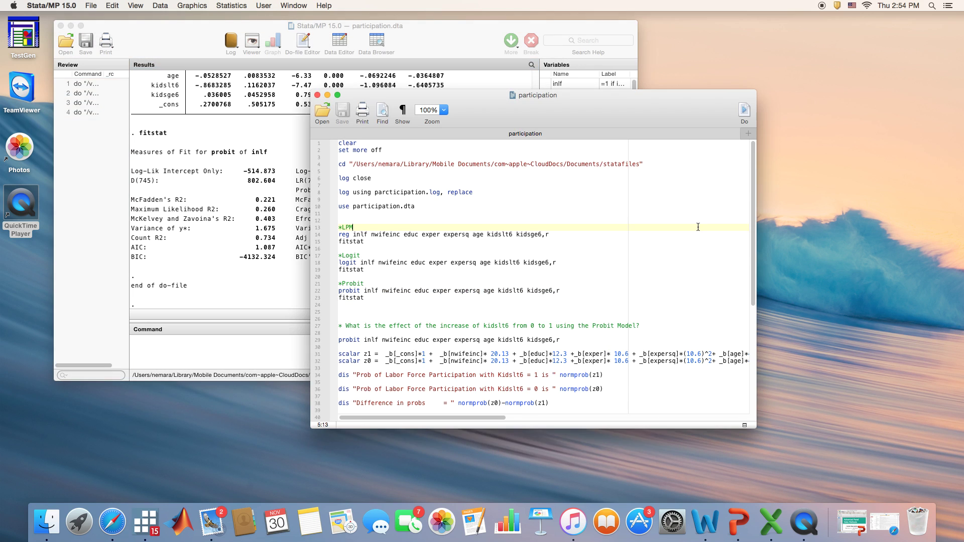
scroll(539, 261, "down", 3)
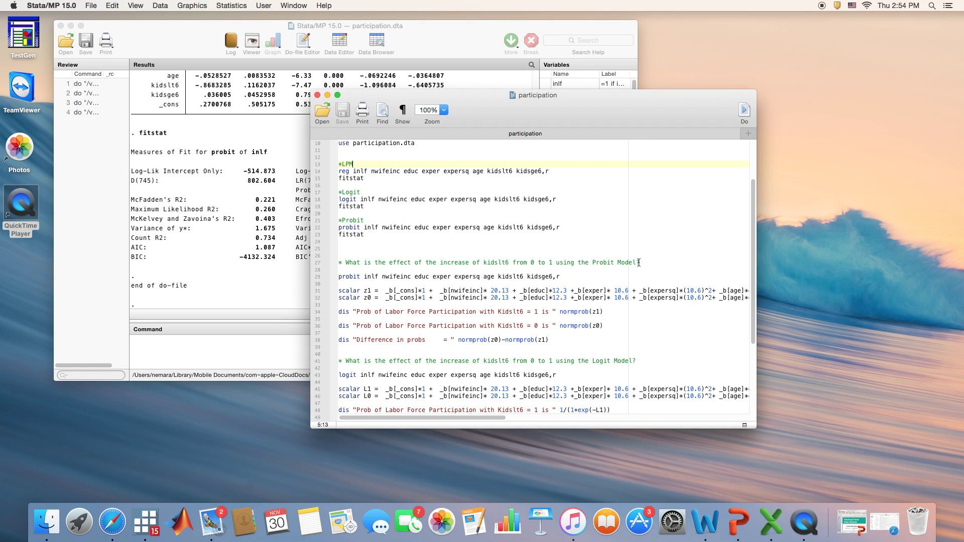
left_click_drag(641, 263, 342, 263)
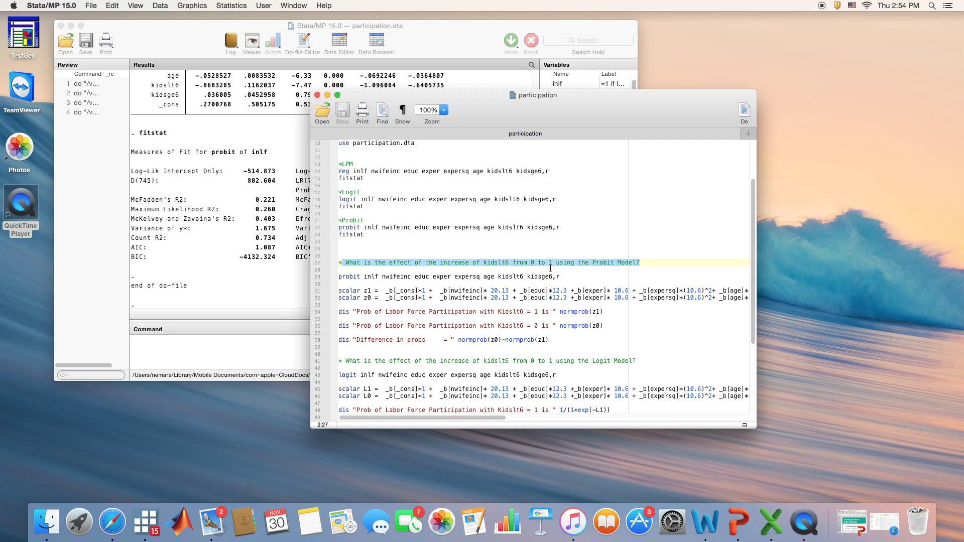
left_click_drag(360, 276, 335, 284)
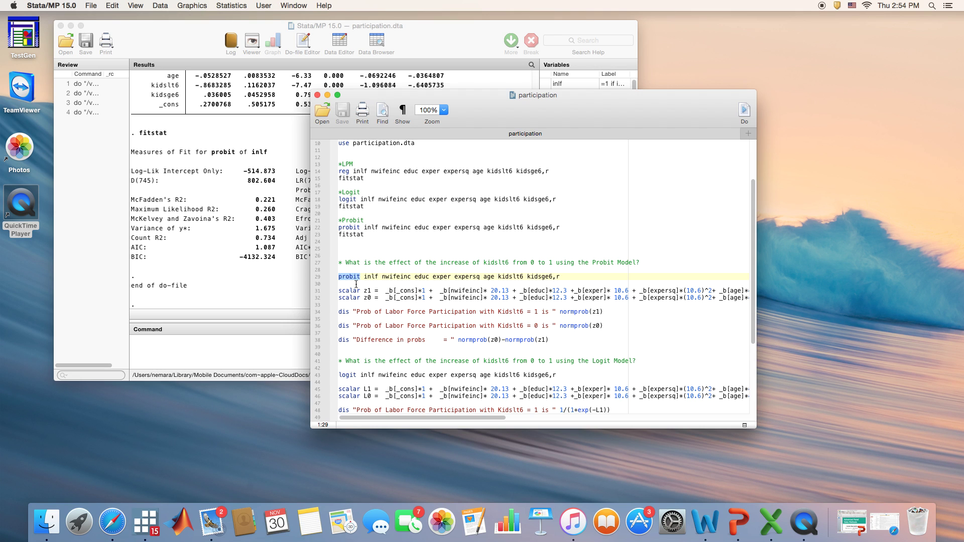
left_click(338, 96)
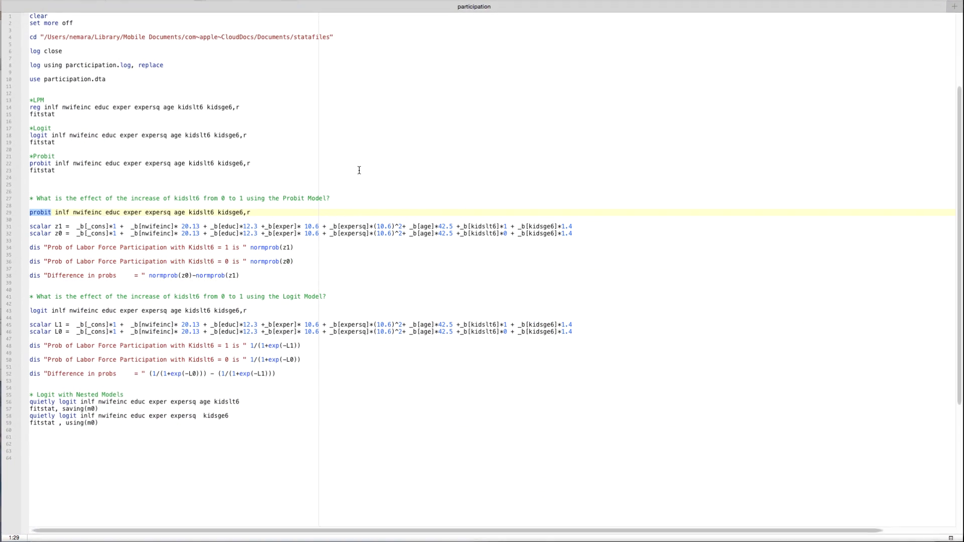
- Compare the probit command under the kidslt6 question with the one in the earlier Probit section
left_click(54, 213)
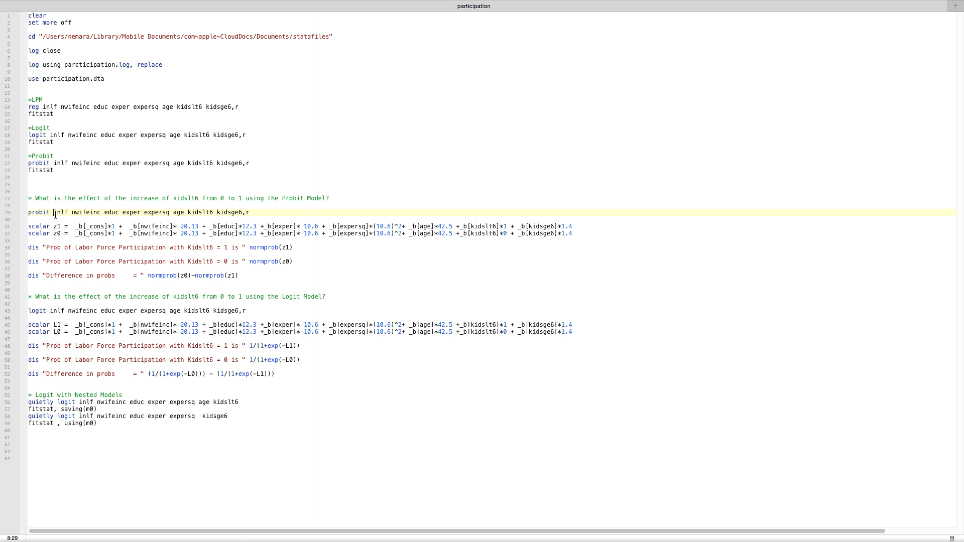
left_click(259, 212)
left_click_drag(259, 161, 29, 159)
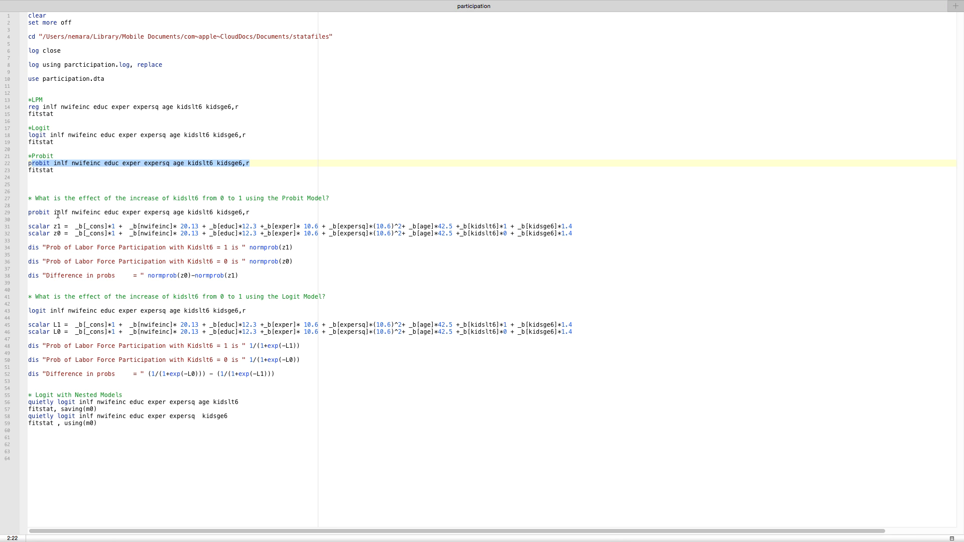
left_click(72, 213)
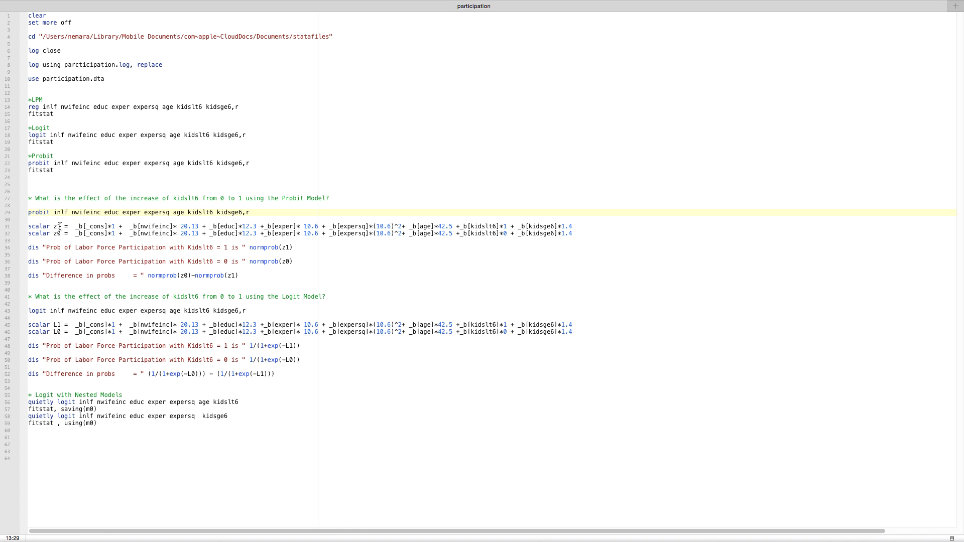
- Examine the scalar z1 and z0 definitions, checking the kidslt6 values and the values multiplying the other coefficients
left_click_drag(61, 227, 53, 227)
left_click(505, 226)
left_click(58, 234)
left_click(504, 234)
left_click_drag(181, 227, 323, 227)
left_click_drag(575, 226, 562, 226)
left_click_drag(242, 226, 256, 226)
left_click_drag(304, 226, 315, 226)
left_click_drag(376, 226, 392, 226)
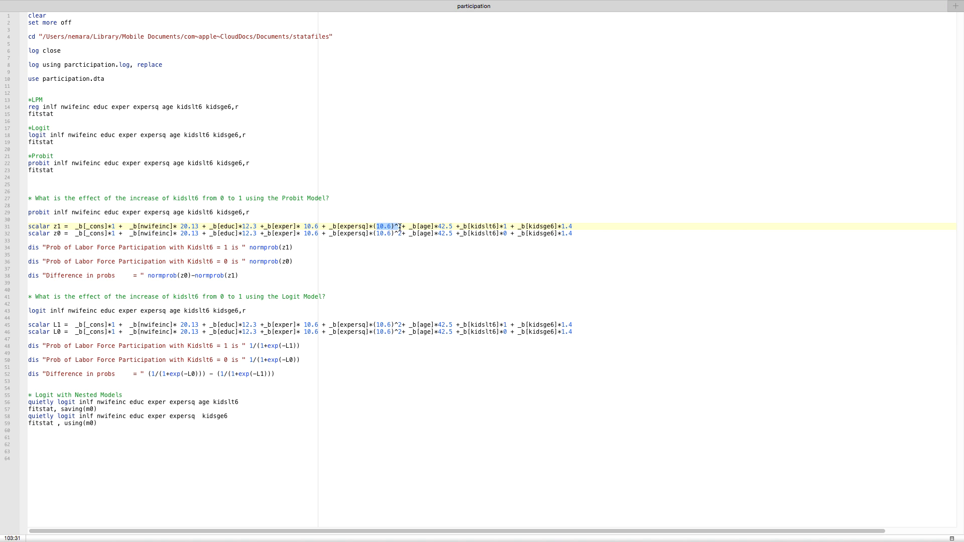
- Examine the dis lines that compute the participation probabilities with normprob(z1) and normprob(z0) and their difference
left_click(379, 261)
left_click(29, 248)
left_click_drag(29, 248, 229, 248)
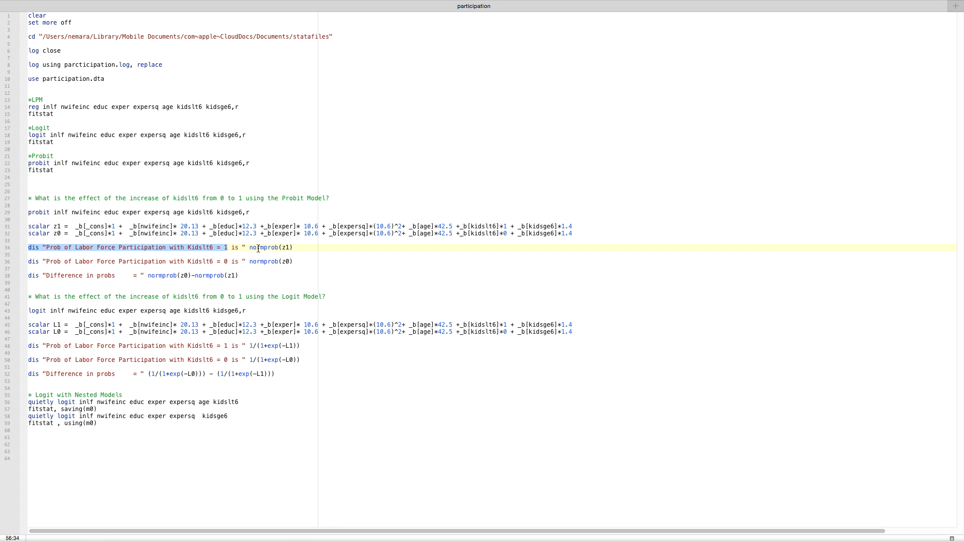
left_click_drag(250, 248, 289, 249)
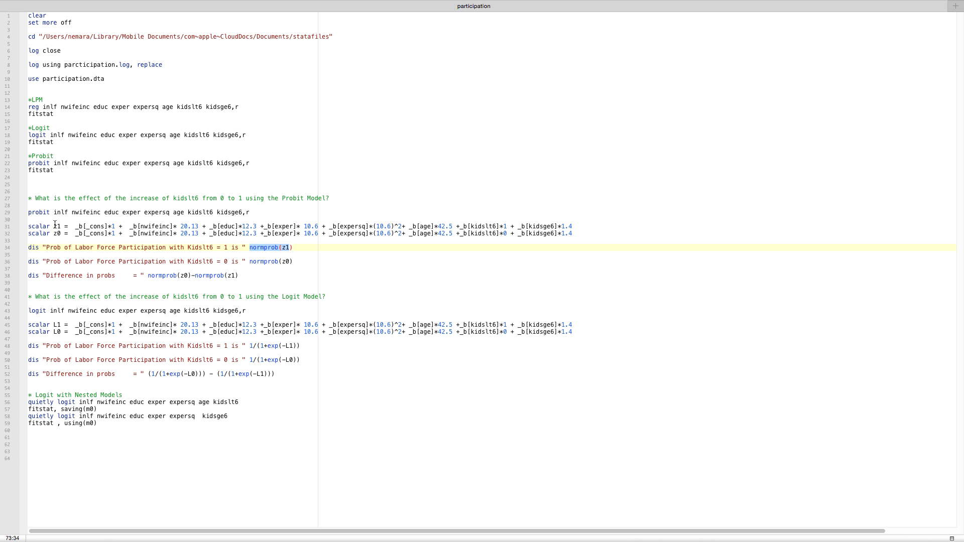
left_click_drag(54, 225, 62, 226)
left_click(225, 261)
double_click(225, 261)
double_click(56, 233)
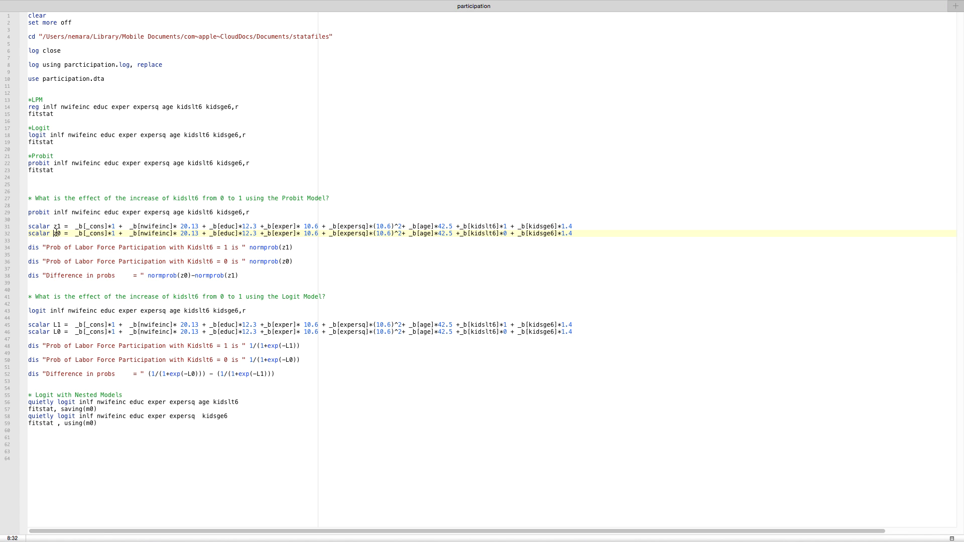
double_click(285, 261)
left_click_drag(240, 275, 146, 275)
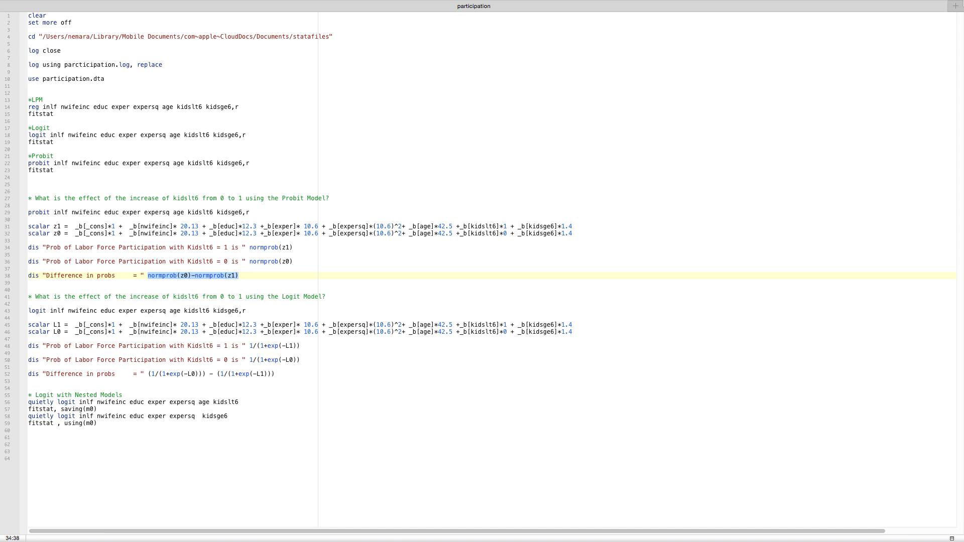
- Restore the do-file editor from full screen and run the probit kidslt6 block, from the probit command through the "Difference in probs" line
mouse_move(10, 1)
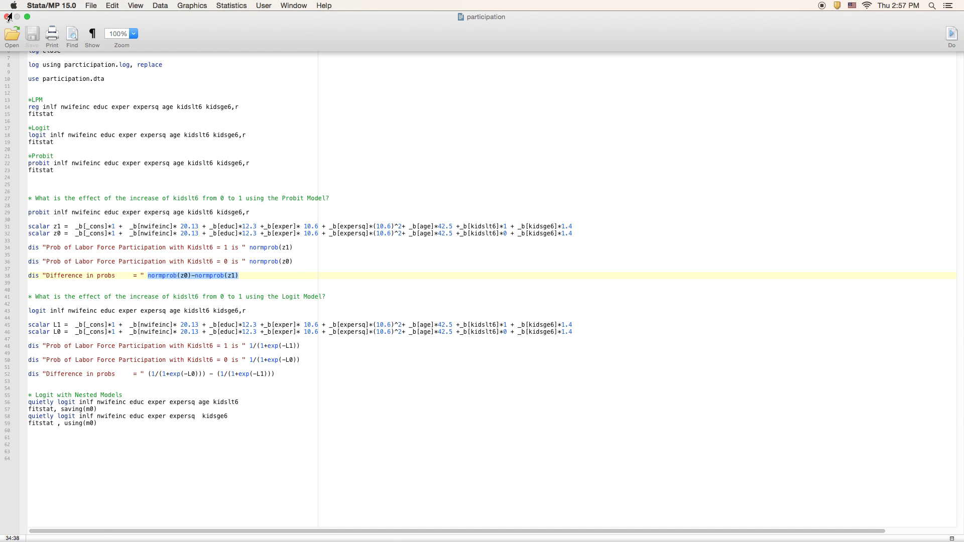
left_click(27, 17)
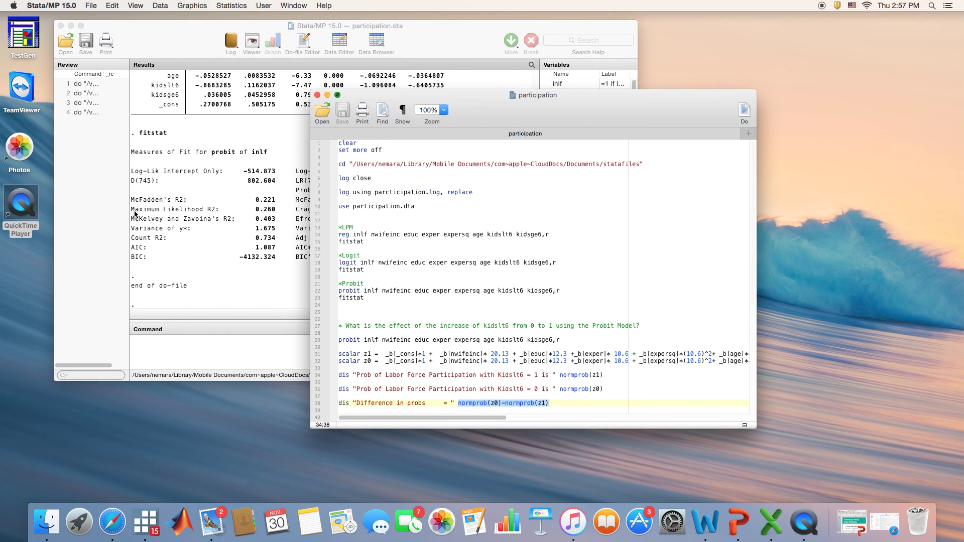
scroll(355, 316, "down", 1)
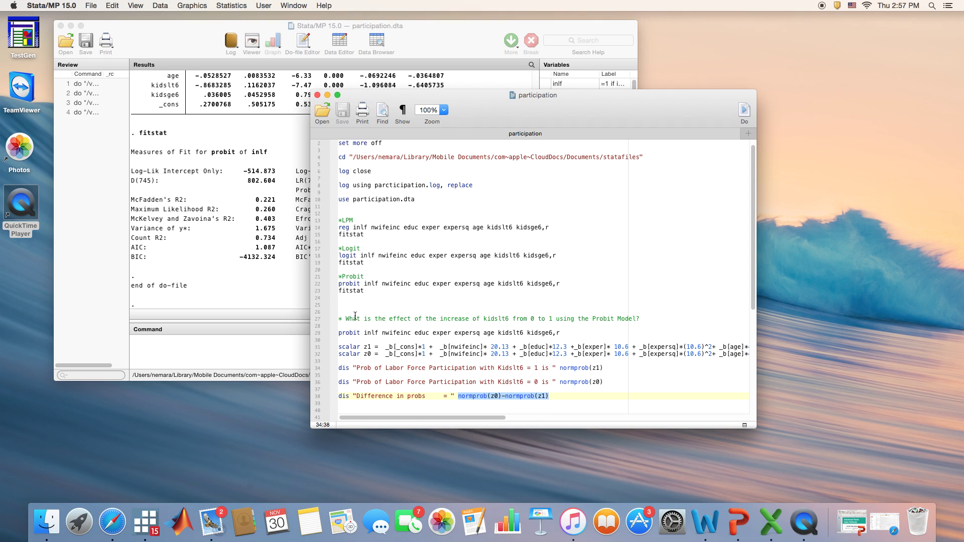
scroll(355, 315, "down", 5)
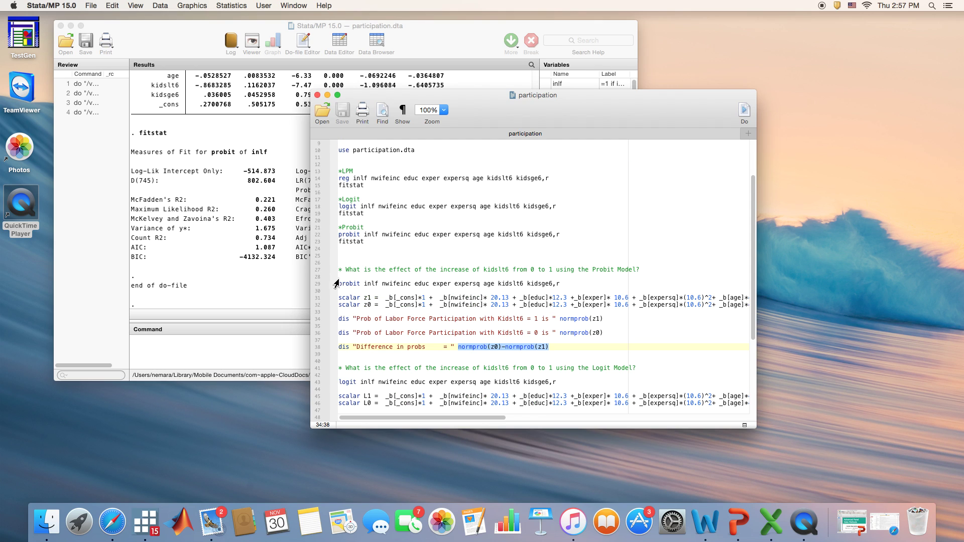
left_click_drag(337, 284, 617, 292)
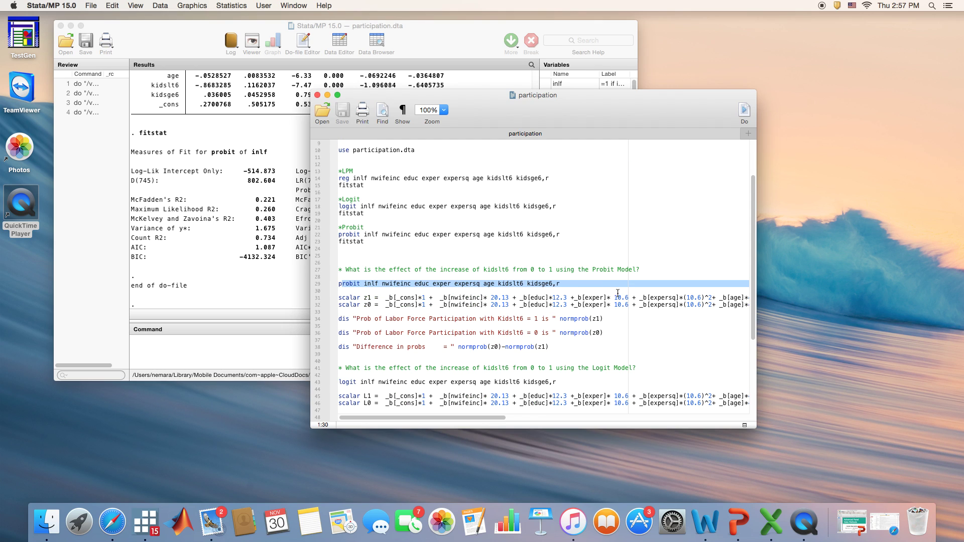
left_click_drag(339, 276, 549, 348)
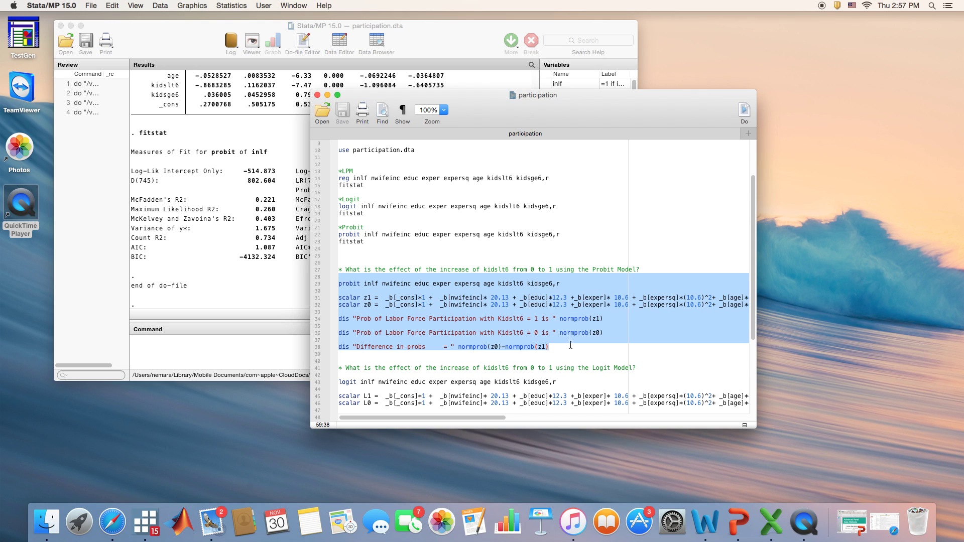
left_click(744, 111)
- Compare the predicted participation probabilities for Kidslt6 = 1 and Kidslt6 = 0 in the results
left_click(224, 200)
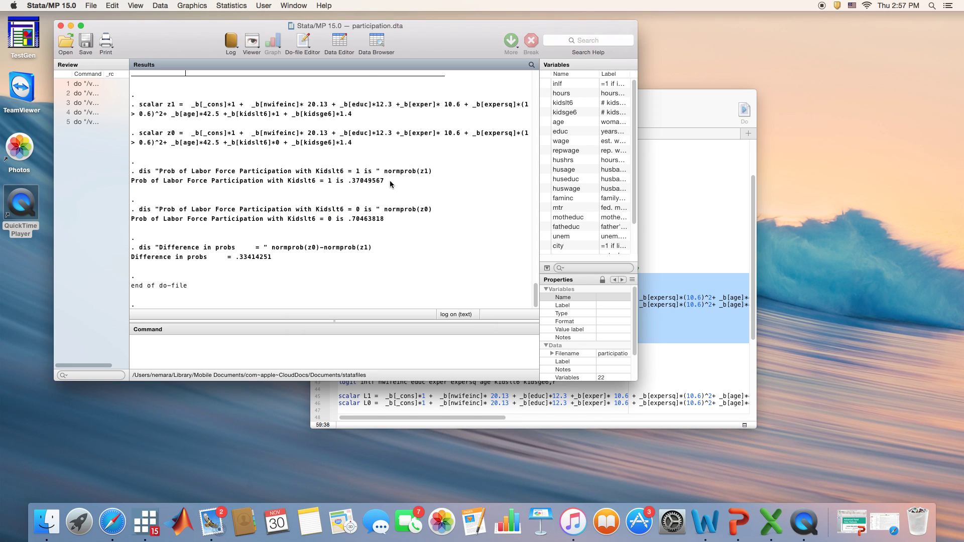
left_click_drag(387, 180, 130, 182)
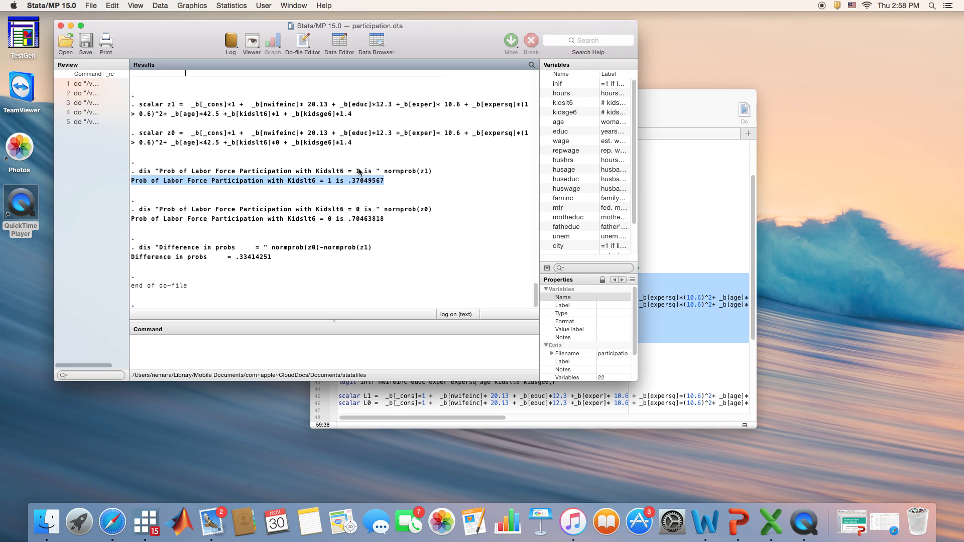
left_click(357, 207)
left_click_drag(390, 222, 136, 220)
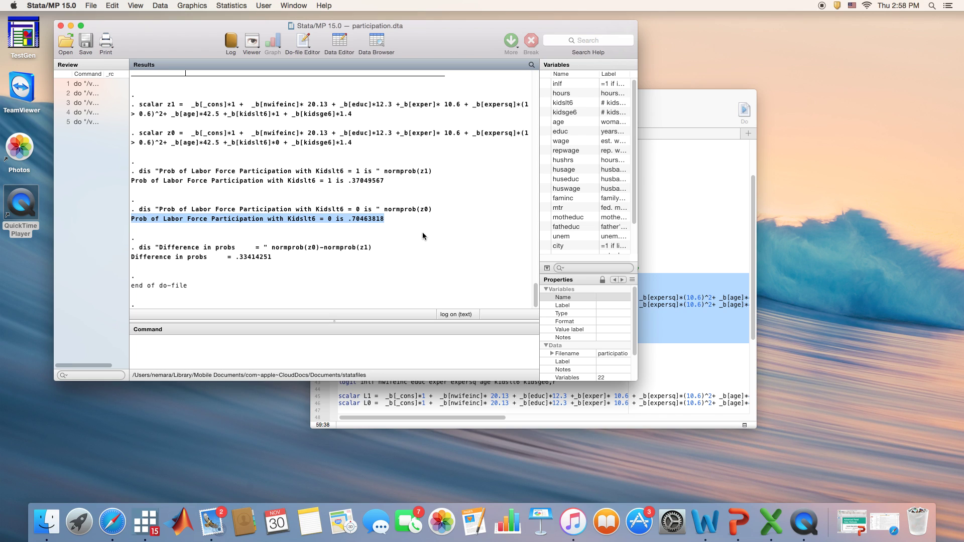
left_click(364, 182)
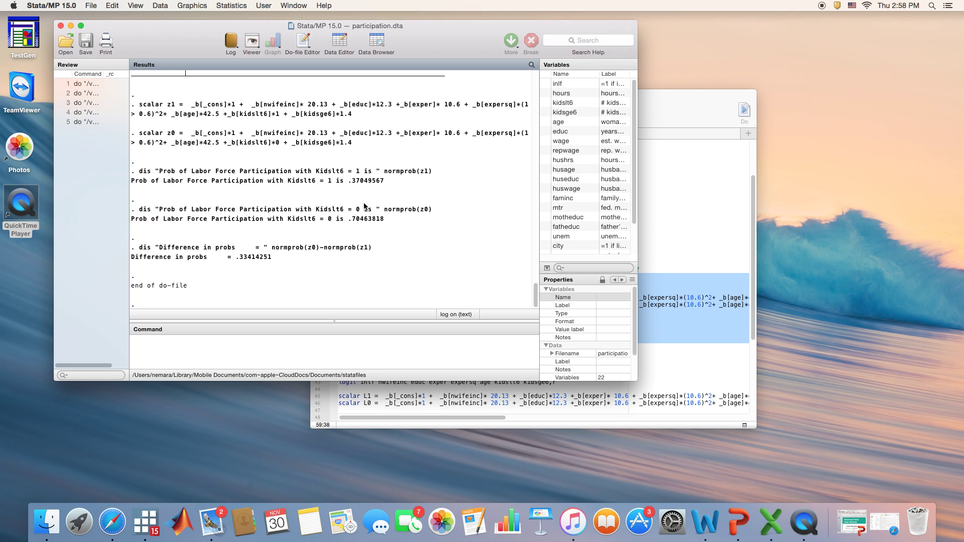
- Examine the probit difference in probabilities alongside the predicted participation probabilities for Kidslt6 = 1 and Kidslt6 = 0 in the results
left_click_drag(275, 258, 133, 257)
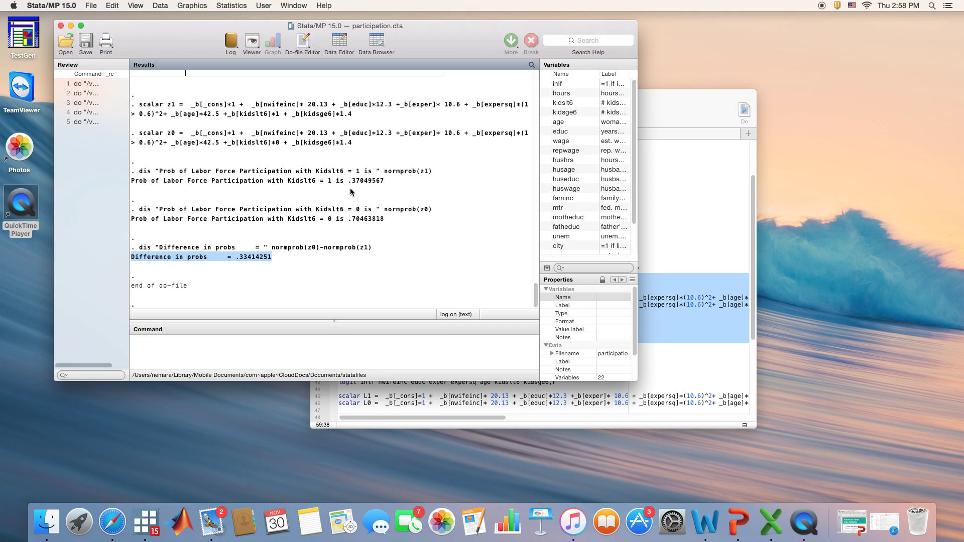
left_click_drag(348, 182, 387, 182)
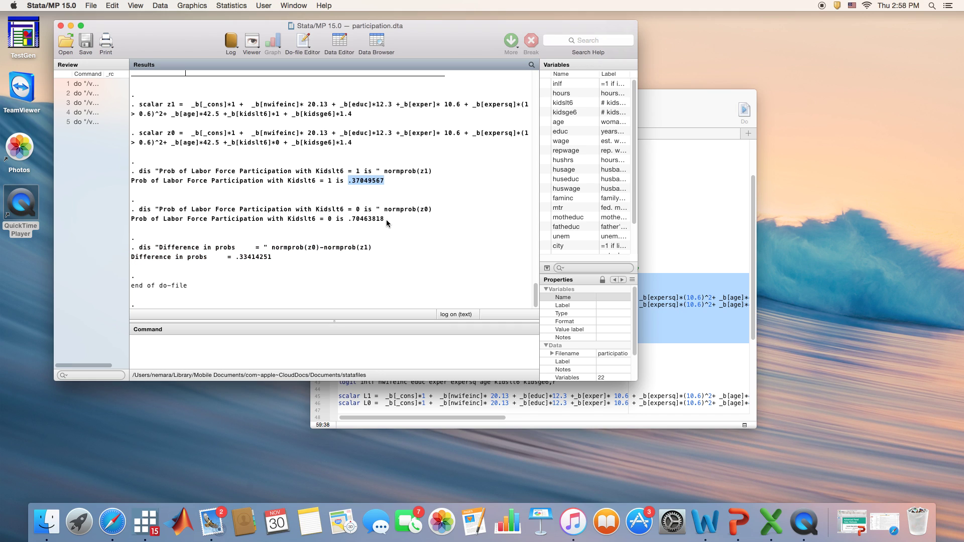
left_click_drag(385, 220, 349, 220)
left_click_drag(275, 257, 263, 258)
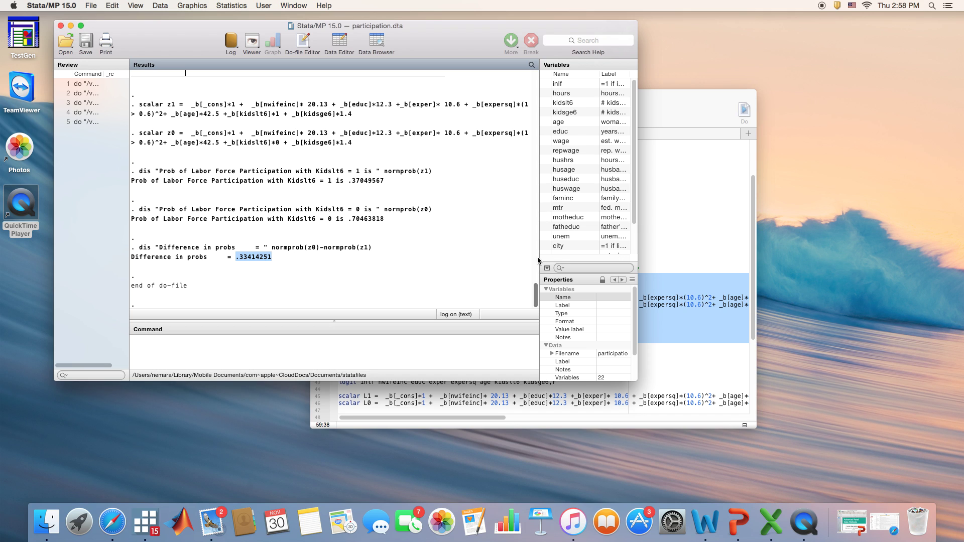
- Return to the do-file and compare the kidslt6 multipliers in the scalar z1 and z0 definitions of the probit block
left_click(704, 269)
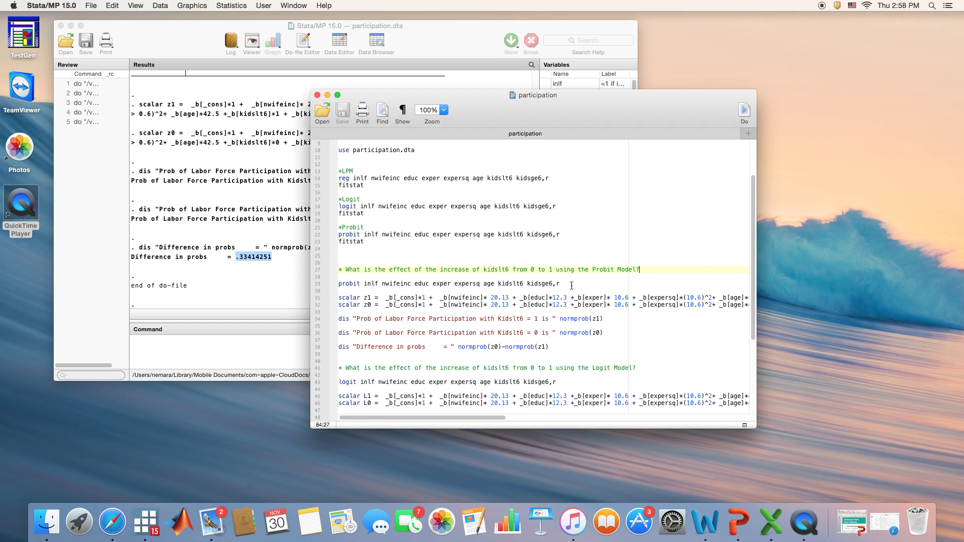
scroll(459, 283, "down", 3)
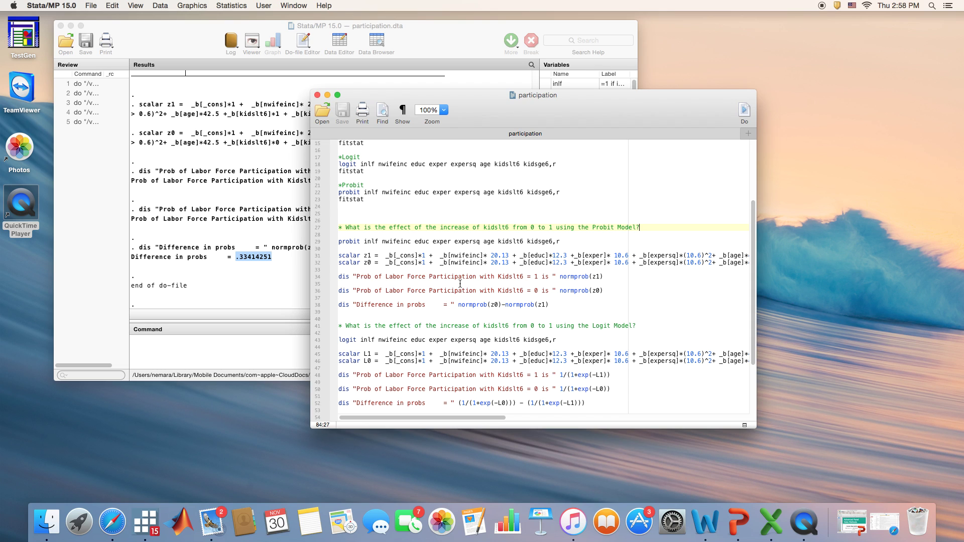
scroll(637, 258, "right", 5)
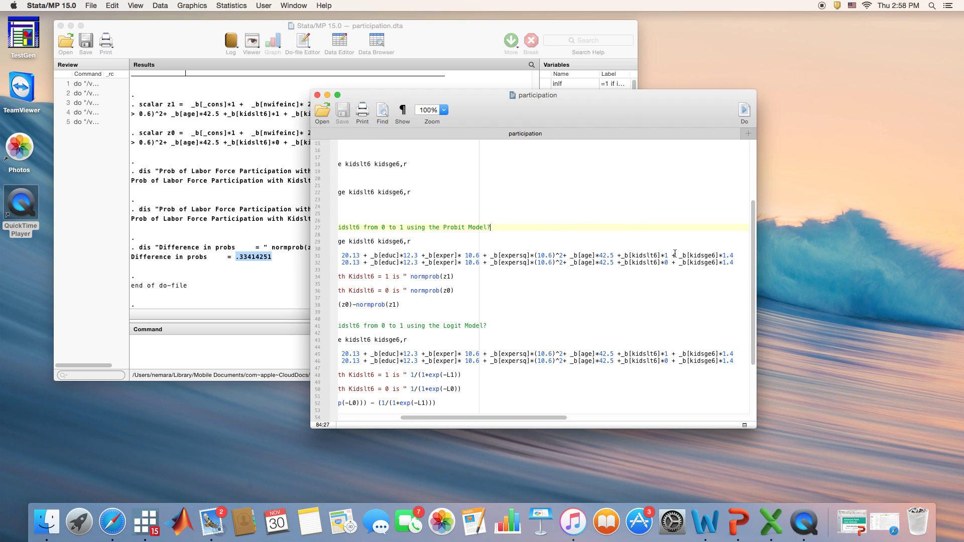
left_click(666, 256)
double_click(666, 262)
scroll(516, 256, "left", 10)
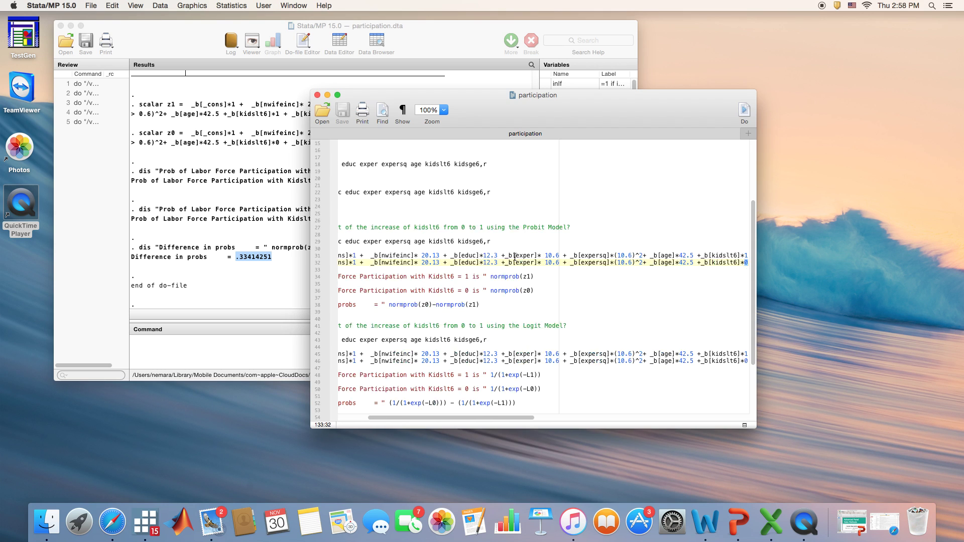
left_click(367, 256)
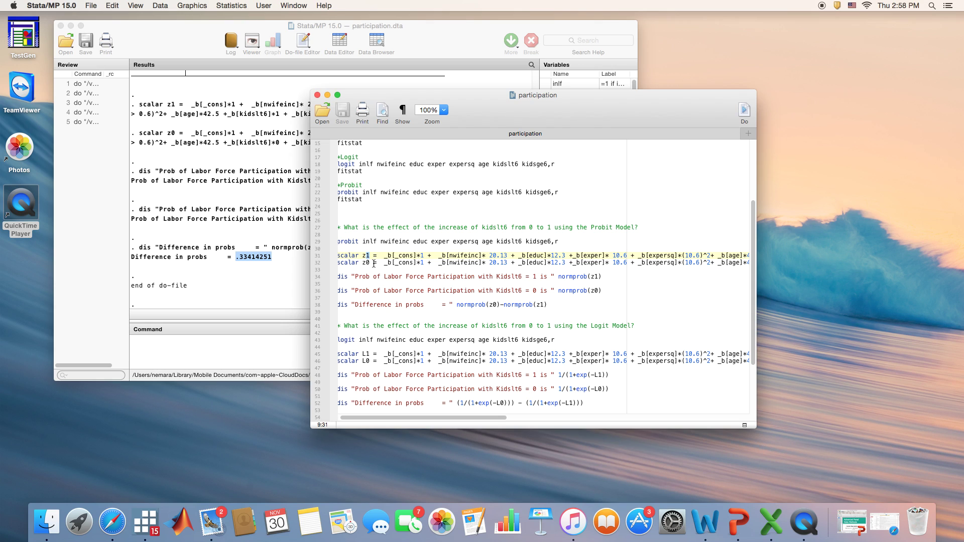
left_click(367, 262)
- Go to the logit kidslt6 question in the do-file and expand the editor to full screen
scroll(424, 281, "down", 4)
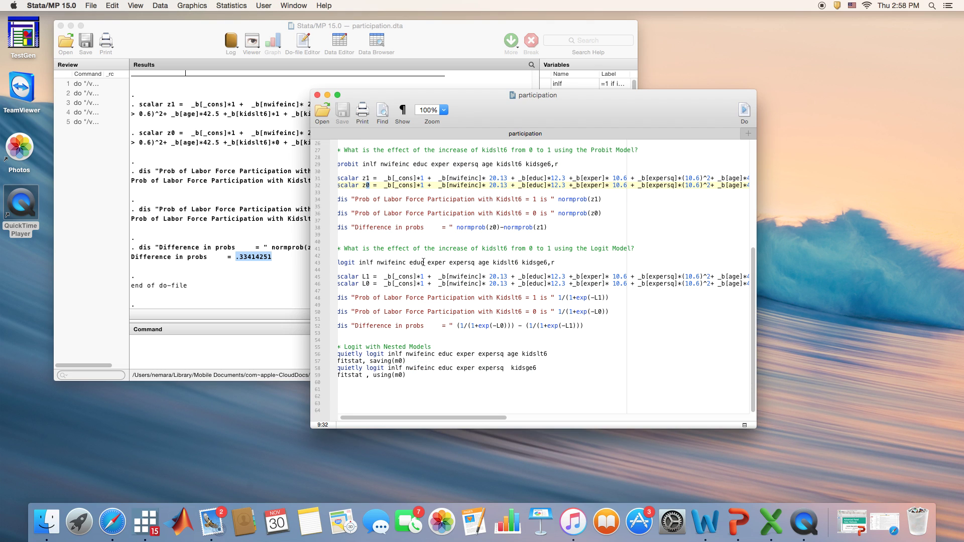
scroll(423, 262, "left", 1)
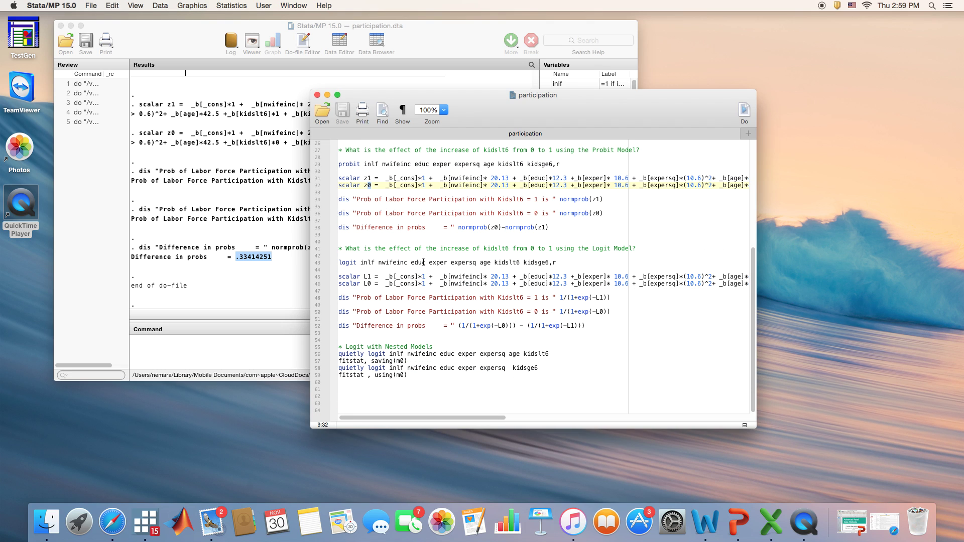
left_click(342, 255)
left_click_drag(341, 255, 351, 300)
left_click(397, 276)
left_click(338, 95)
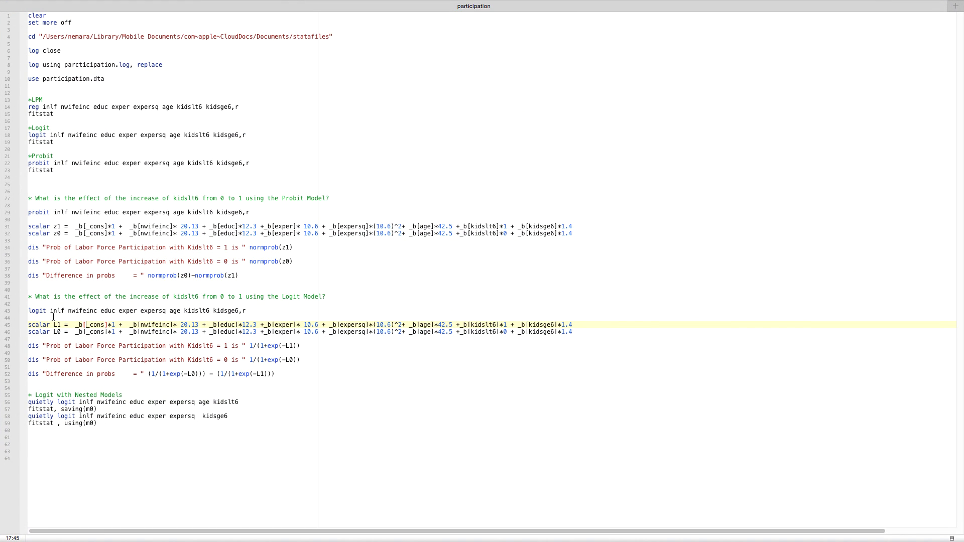
- Examine the scalar L1 definition, the logit command it draws on, and the 1/(1+exp(-L1)) probability formula
double_click(59, 325)
left_click_drag(73, 325, 639, 325)
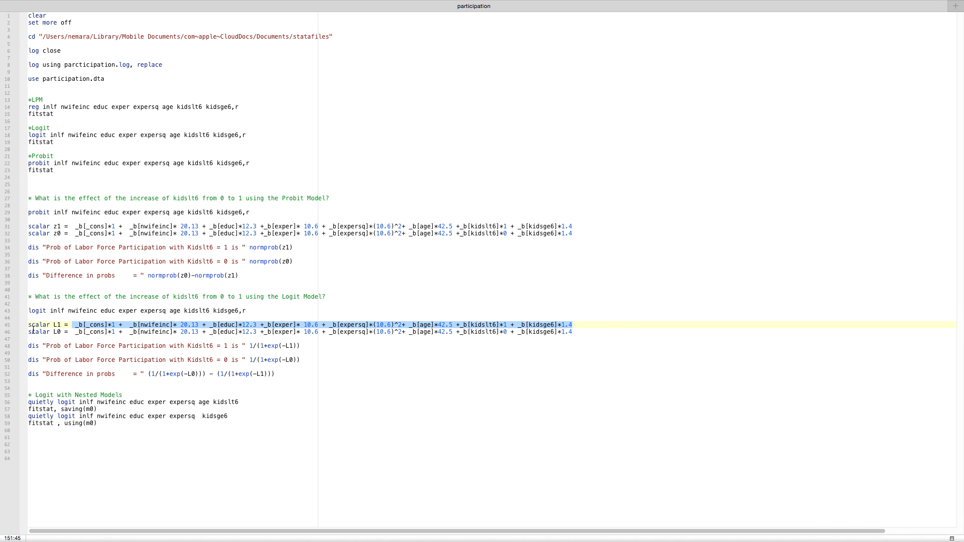
left_click_drag(54, 325, 29, 311)
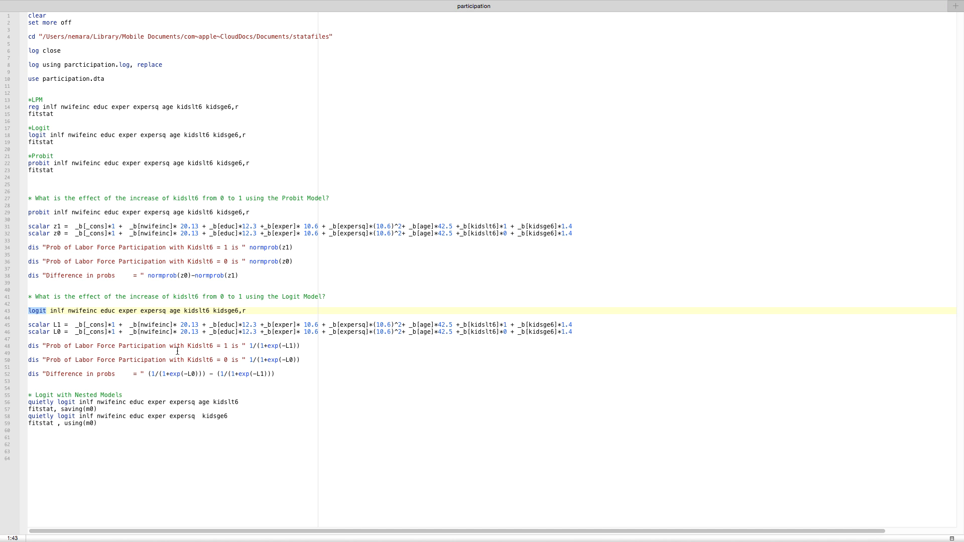
left_click_drag(303, 346, 247, 346)
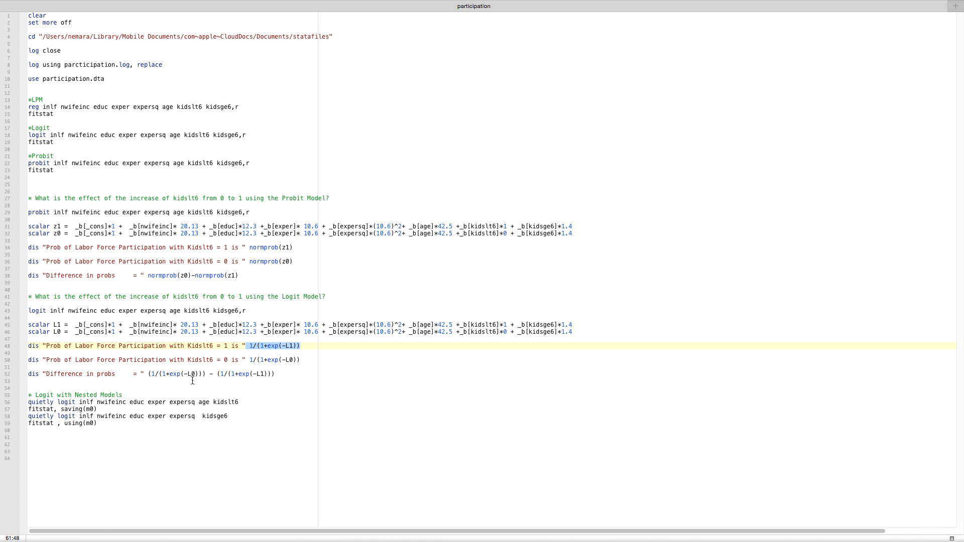
- Restore the do-file editor from full screen and run the logit kidslt6 block, from the logit command through the "Difference in probs" line
mouse_move(196, 5)
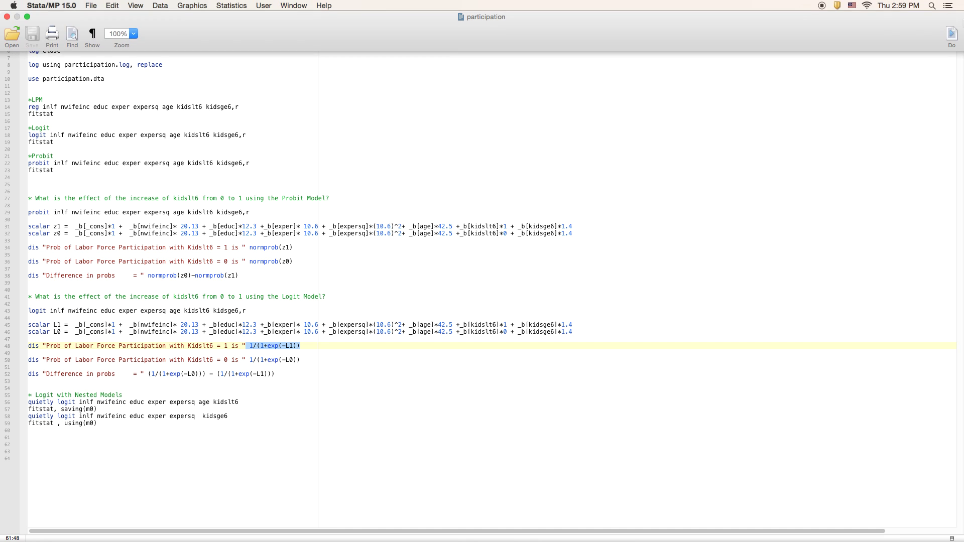
left_click(27, 17)
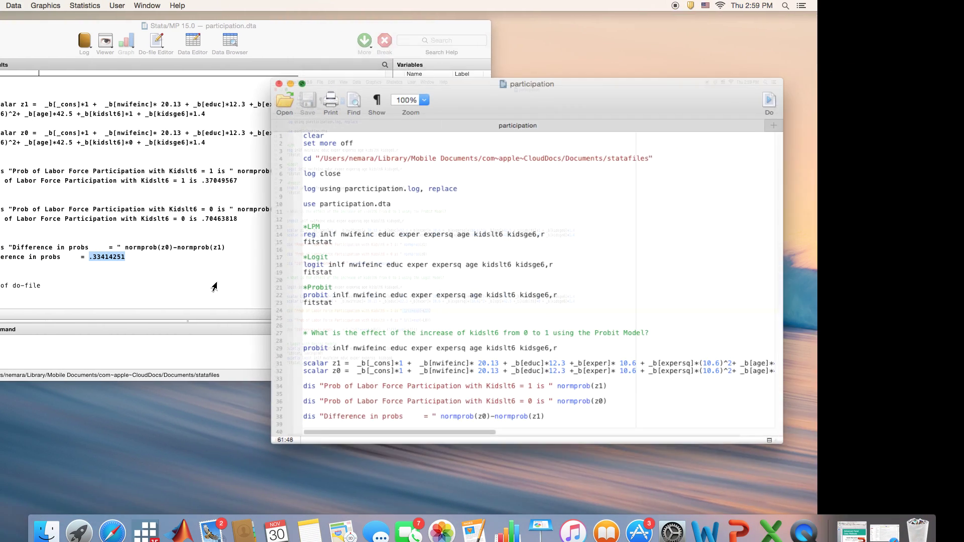
scroll(357, 296, "down", 6)
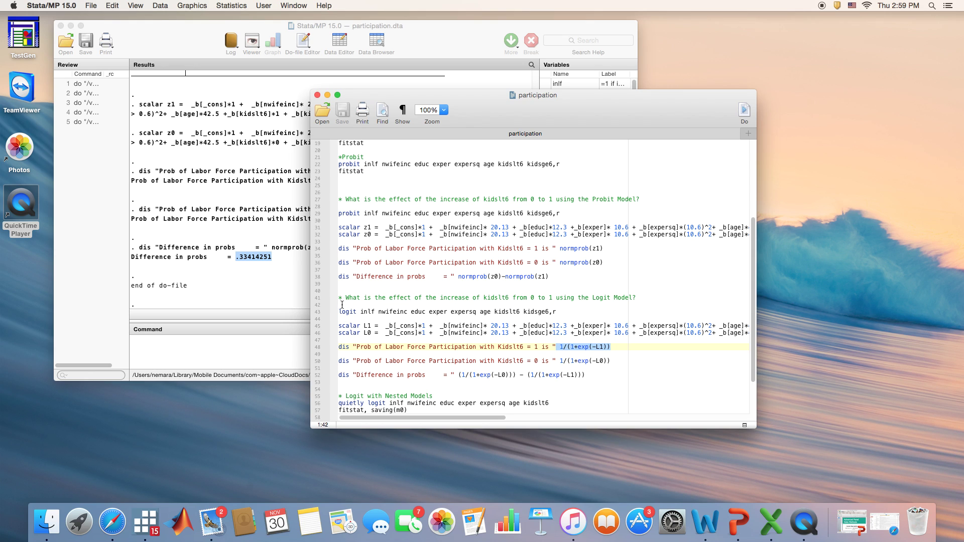
left_click_drag(343, 304, 597, 367)
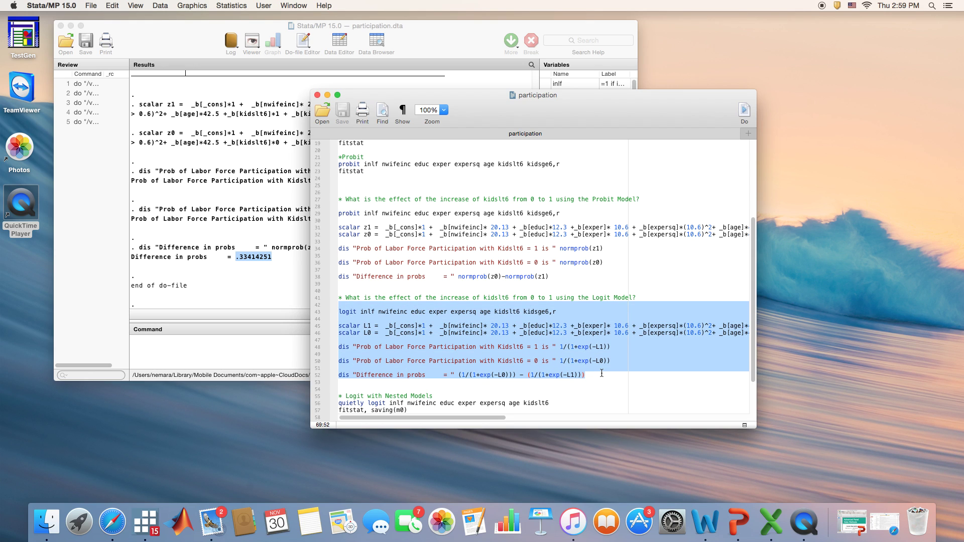
left_click(745, 111)
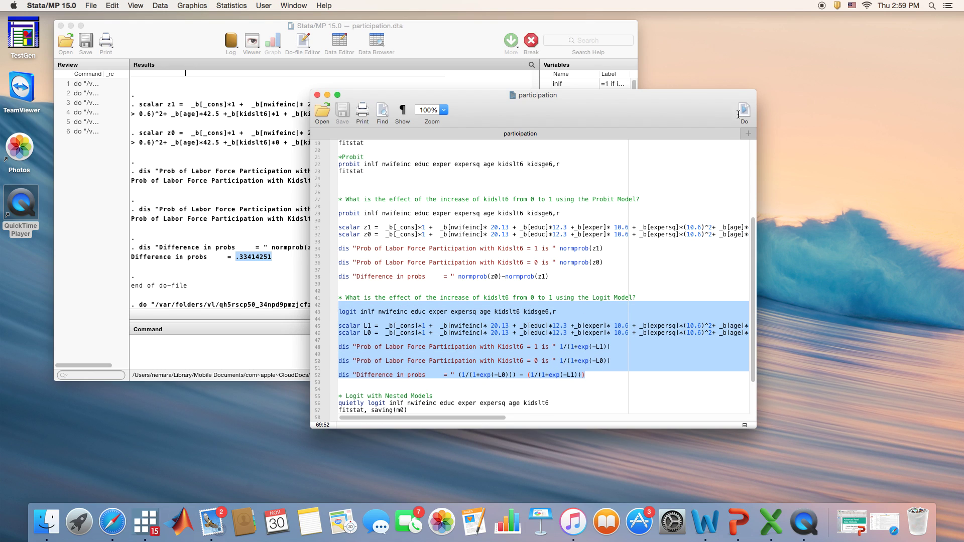
- Compare the probit difference in probabilities with the logit output, reviewing the coefficients, predicted probabilities and logit difference
left_click(242, 263)
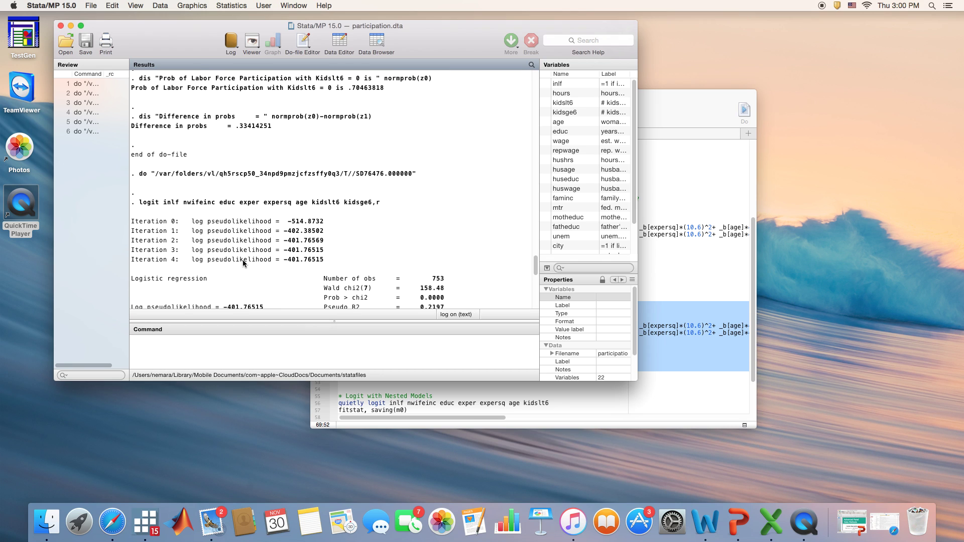
scroll(243, 135, "up", 1)
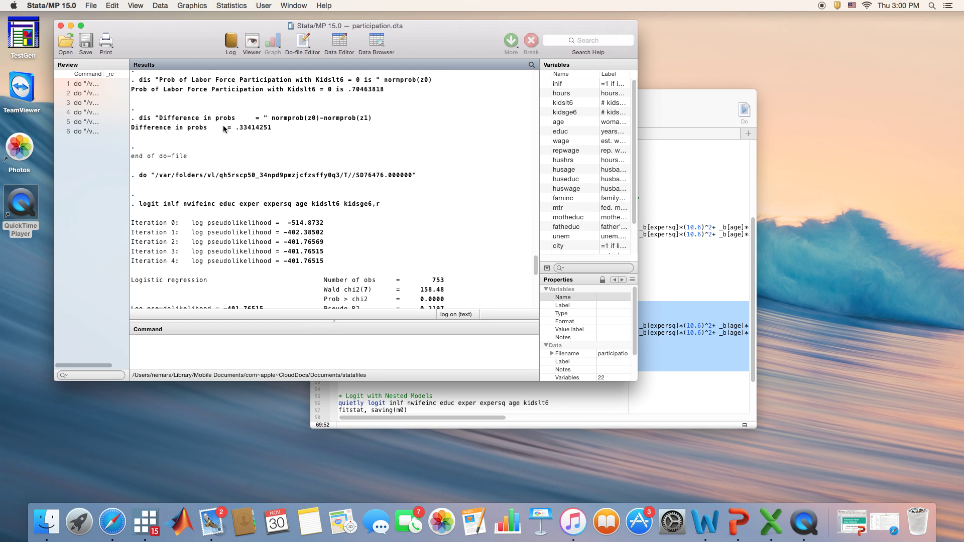
left_click_drag(272, 119, 361, 124)
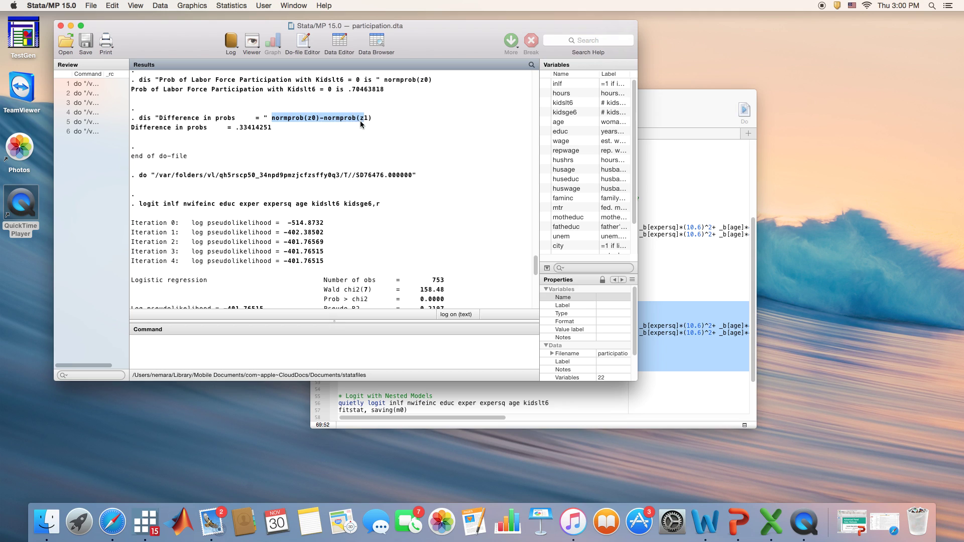
scroll(348, 250, "down", 1)
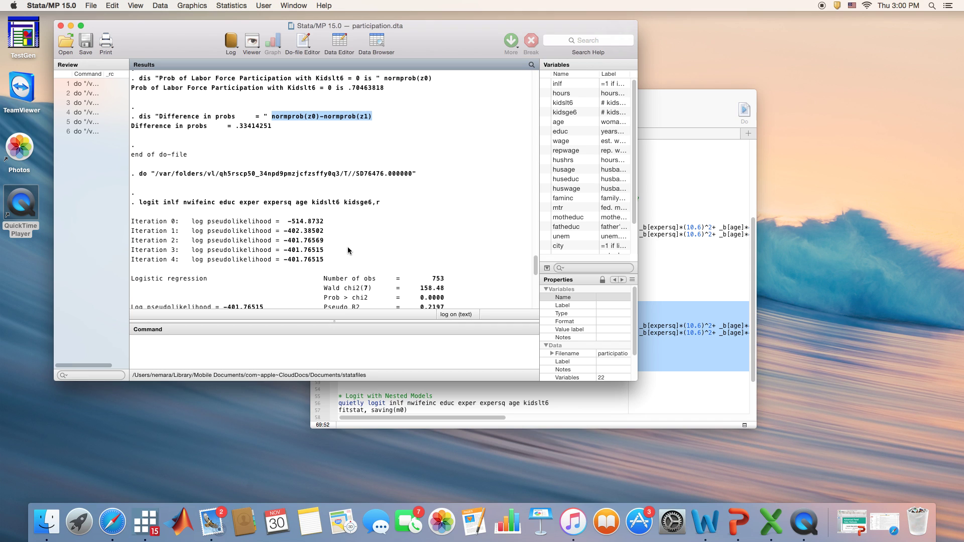
scroll(348, 249, "down", 10)
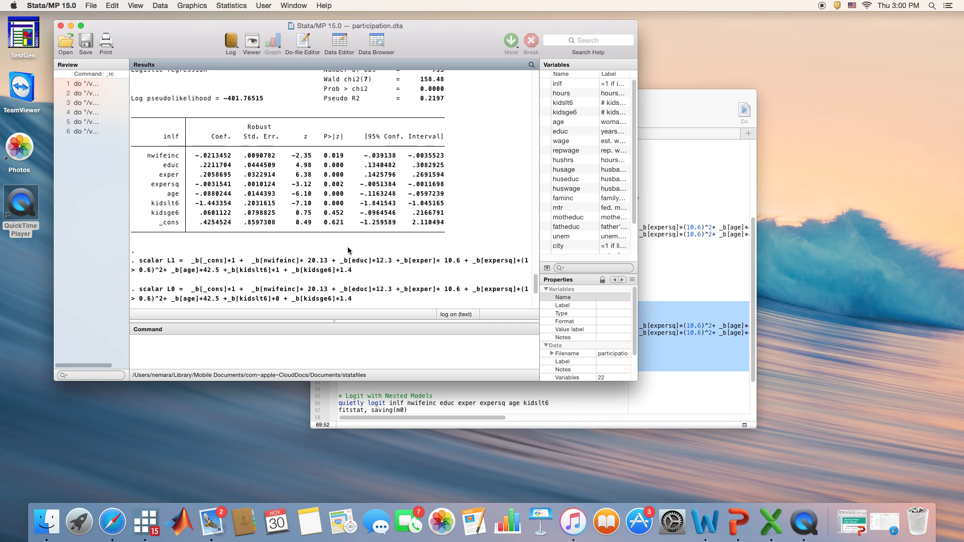
scroll(348, 250, "down", 2)
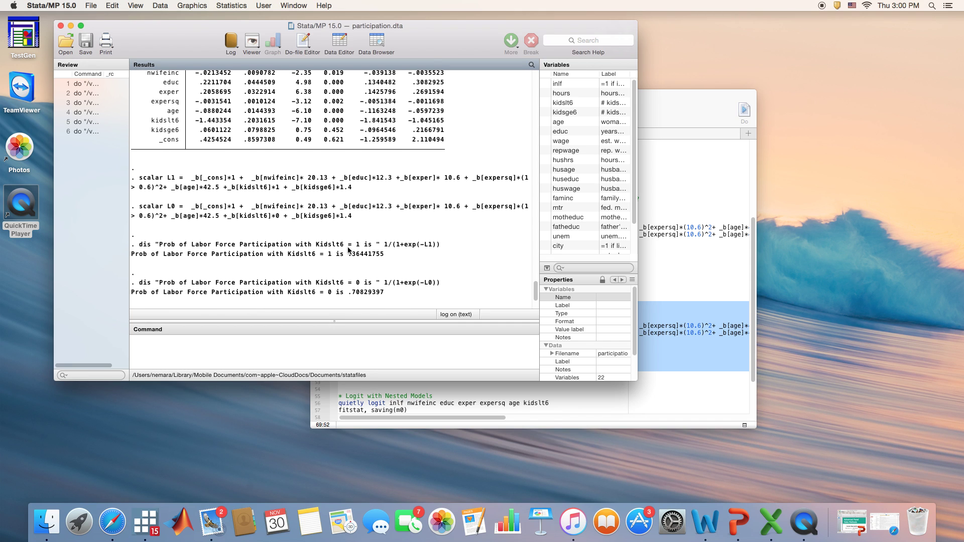
scroll(348, 250, "down", 5)
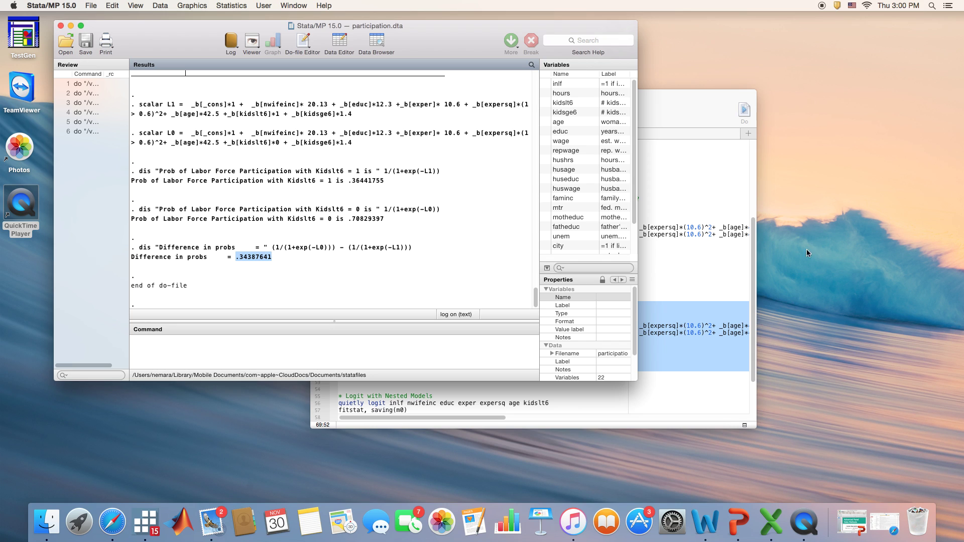
- Return to the do-file and examine the "Logit with Nested Models" section, focusing on the first quietly logit command's regressors
left_click(696, 284)
scroll(586, 334, "down", 3)
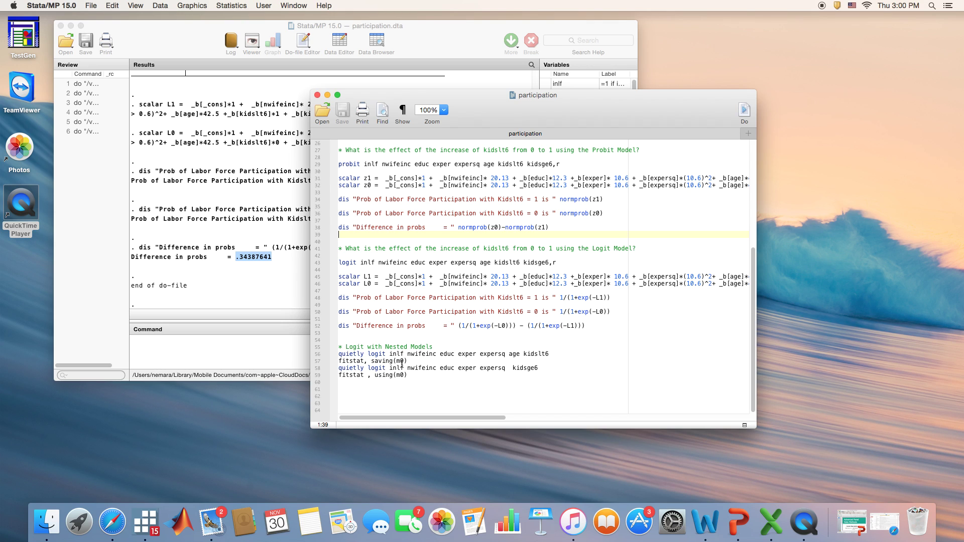
left_click_drag(385, 347, 413, 347)
left_click_drag(557, 354, 326, 354)
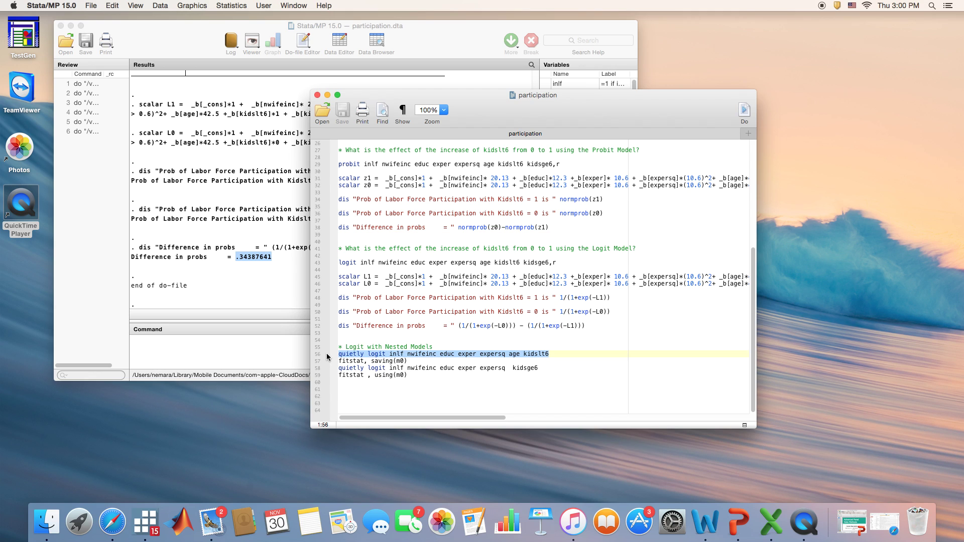
left_click(507, 354)
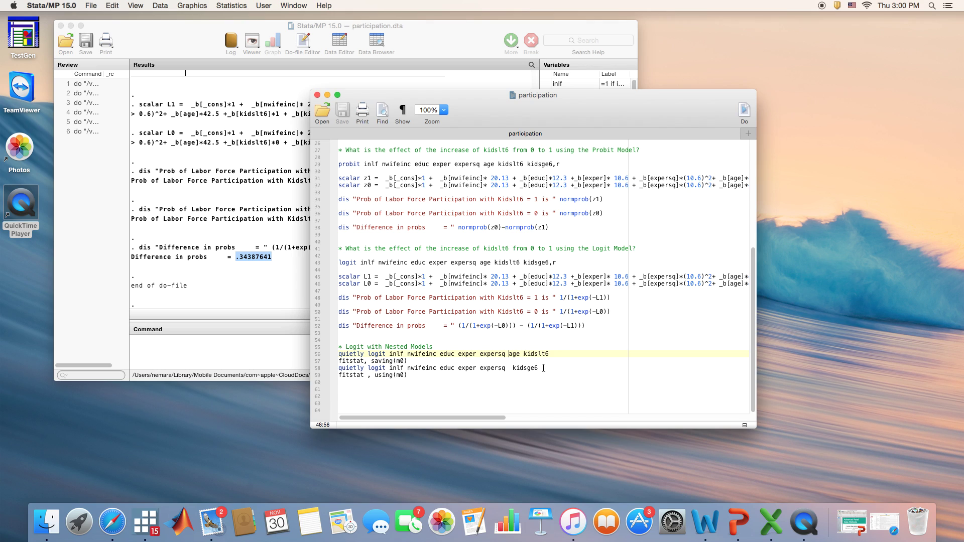
- Move kidsge6 from the second nested logit command to the end of the first, after kidslt6, and save the do-file
left_click_drag(543, 368, 513, 369)
key("super+c")
key("BackSpace")
left_click(508, 354)
key("super+v")
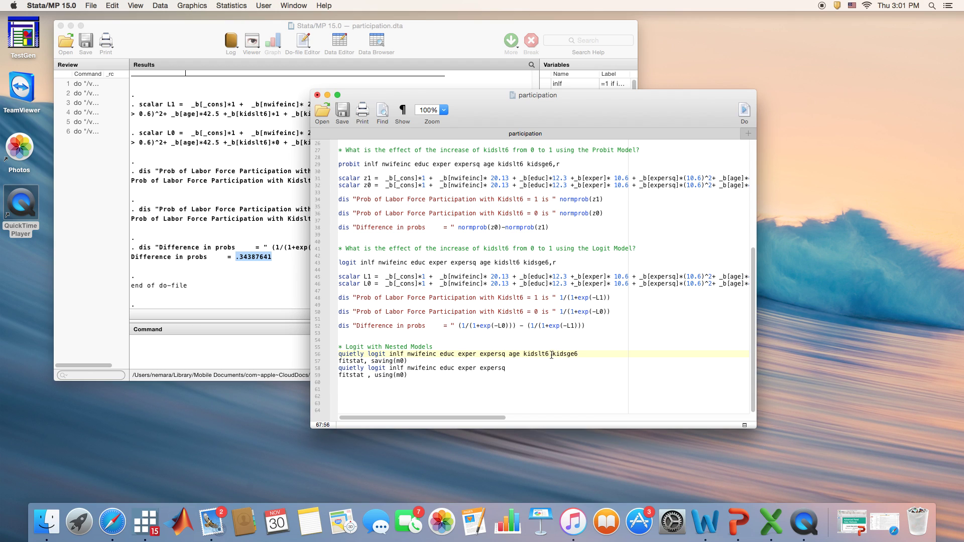
left_click_drag(584, 355, 331, 352)
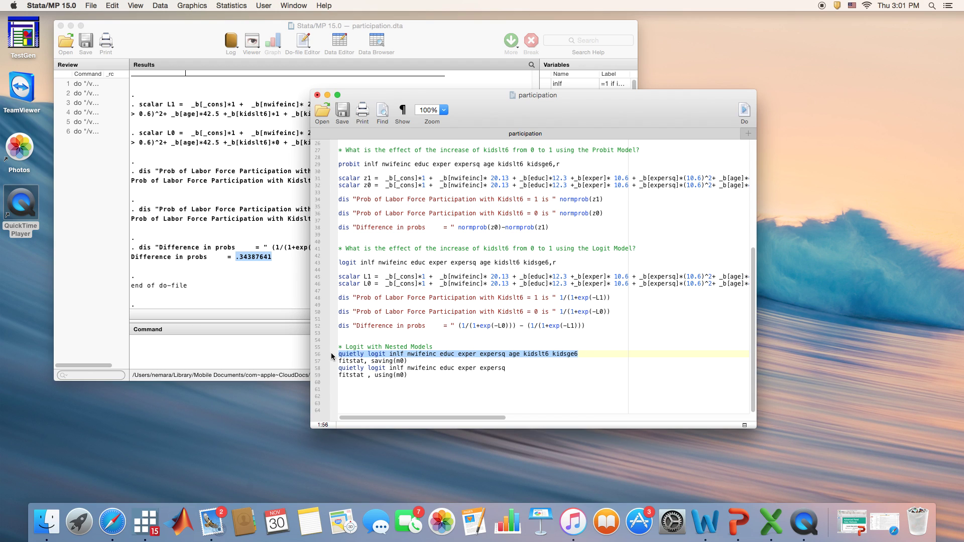
left_click(351, 120)
- Compare the restricted and full nested logit commands and examine their fitstat saving(m0) and using(m0) lines
left_click_drag(506, 369, 319, 369)
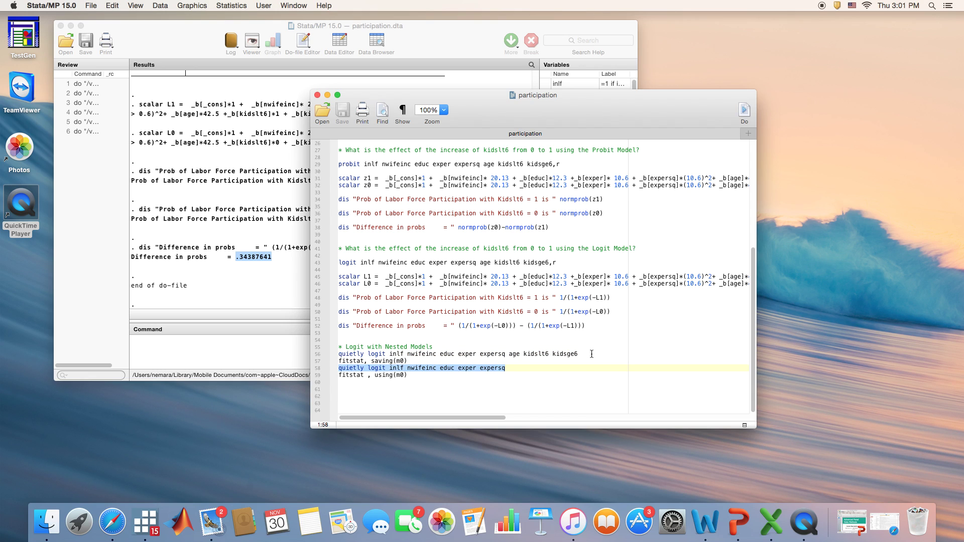
left_click_drag(580, 354, 329, 366)
left_click(416, 361)
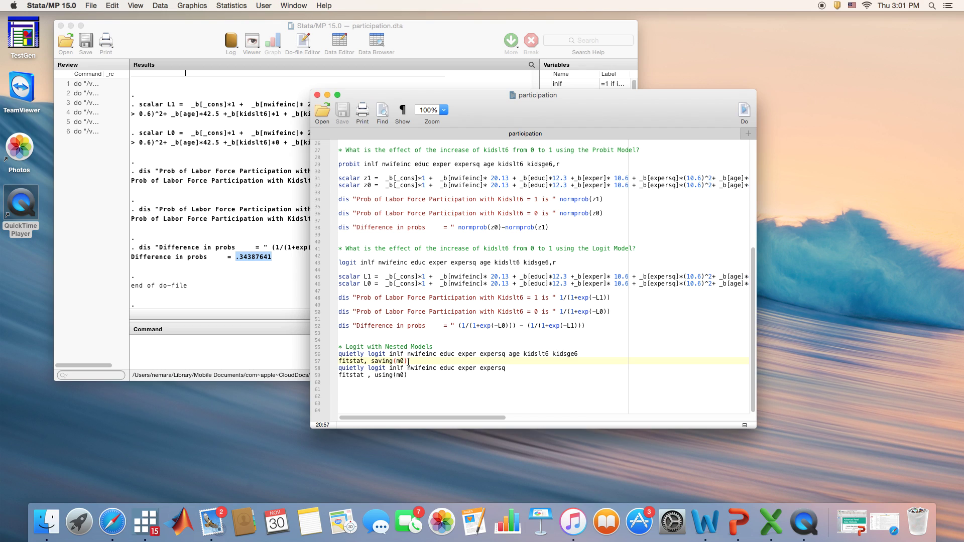
left_click_drag(408, 362, 338, 365)
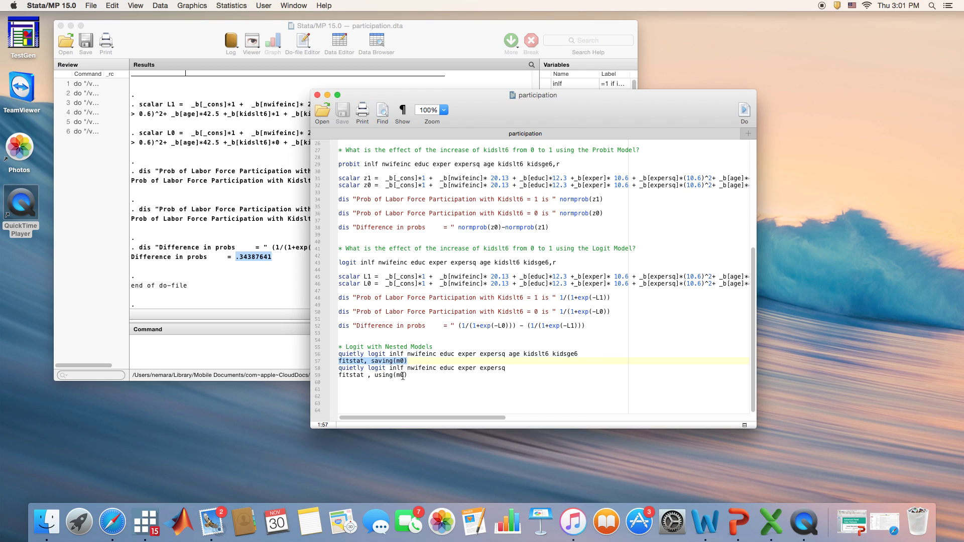
left_click_drag(374, 376, 404, 375)
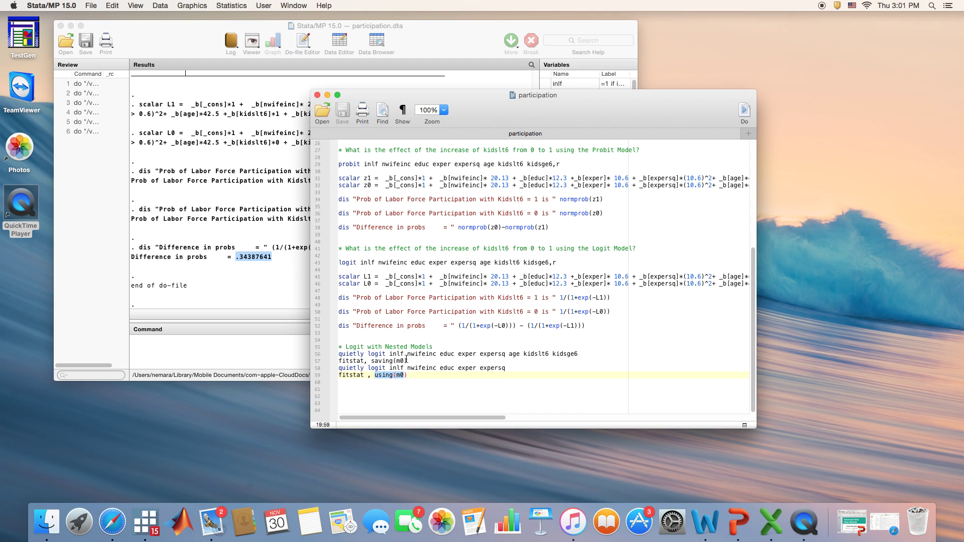
- Run the "Logit with Nested Models" section of the do-file, covering both quietly logit commands and their fitstat saving(m0) and using(m0) lines
left_click_drag(339, 354, 412, 363)
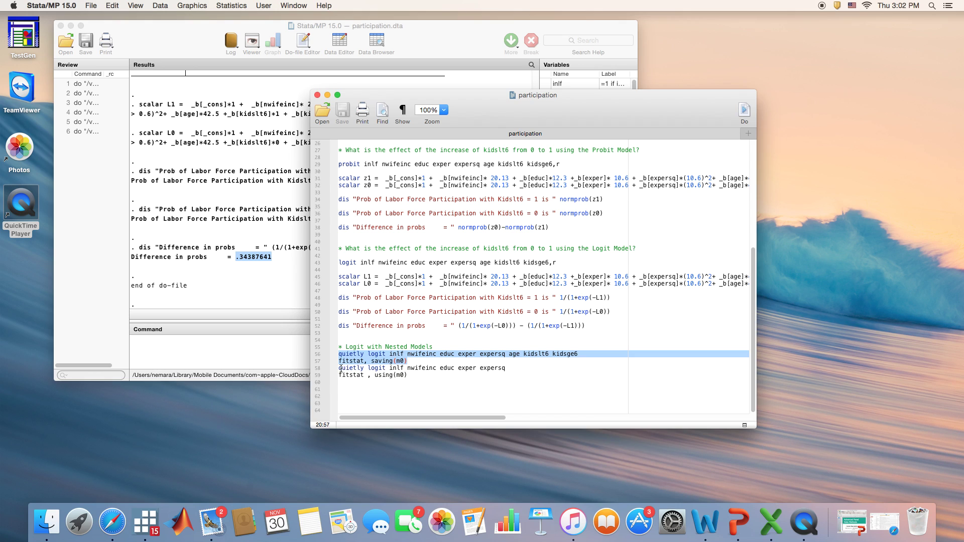
left_click_drag(341, 369, 505, 370)
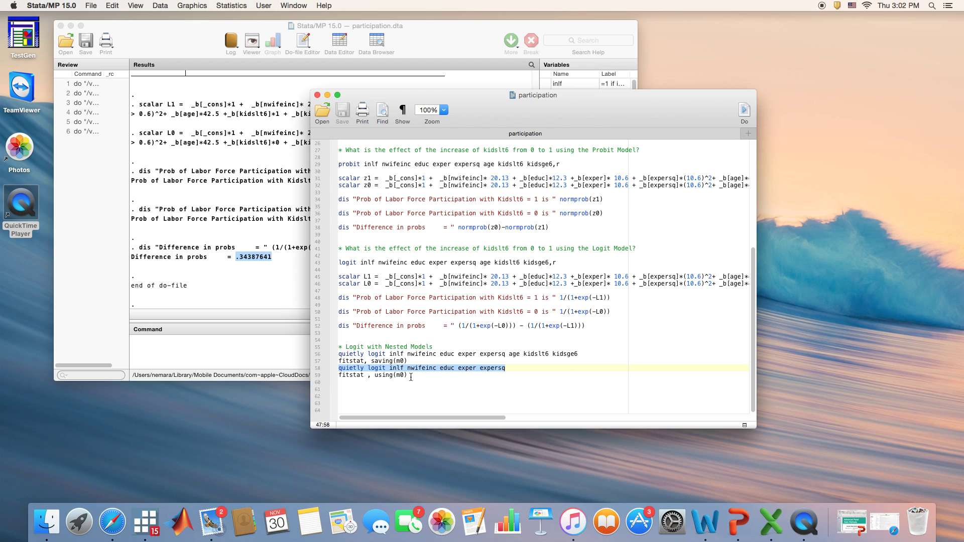
left_click_drag(366, 375, 336, 375)
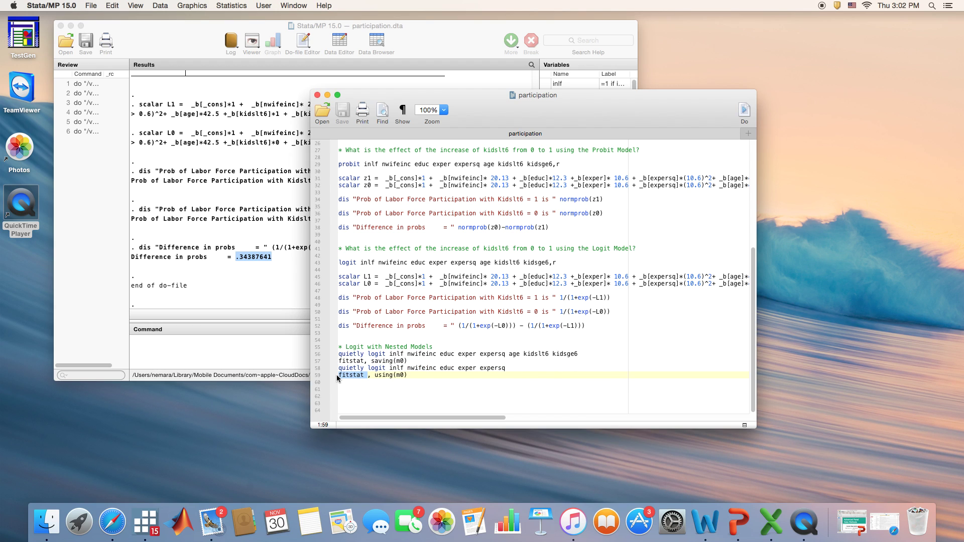
left_click_drag(408, 375, 374, 376)
left_click(397, 361)
left_click_drag(339, 348, 422, 384)
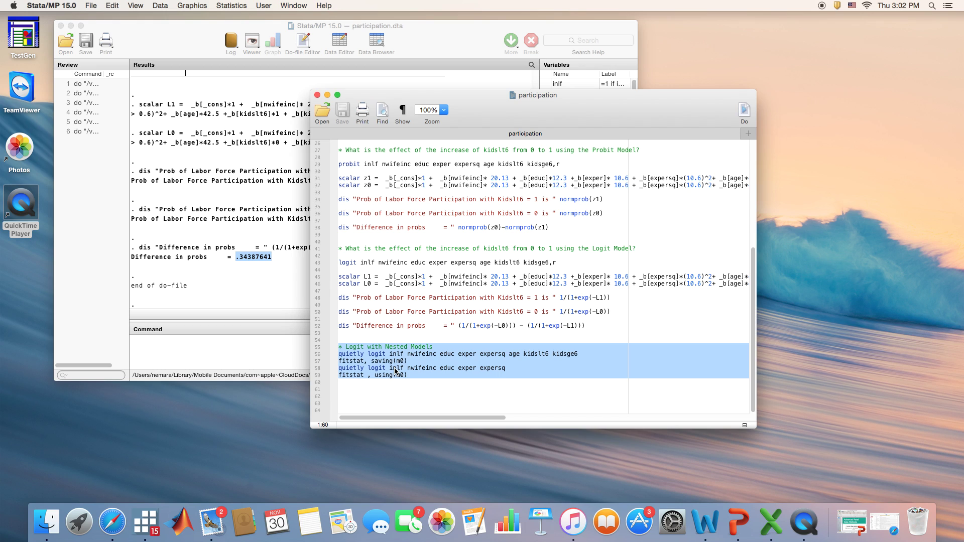
left_click(744, 111)
- Examine the fitstat output for the nested logits and match its Saved and Current columns to the corresponding commands in the do-file
left_click(266, 260)
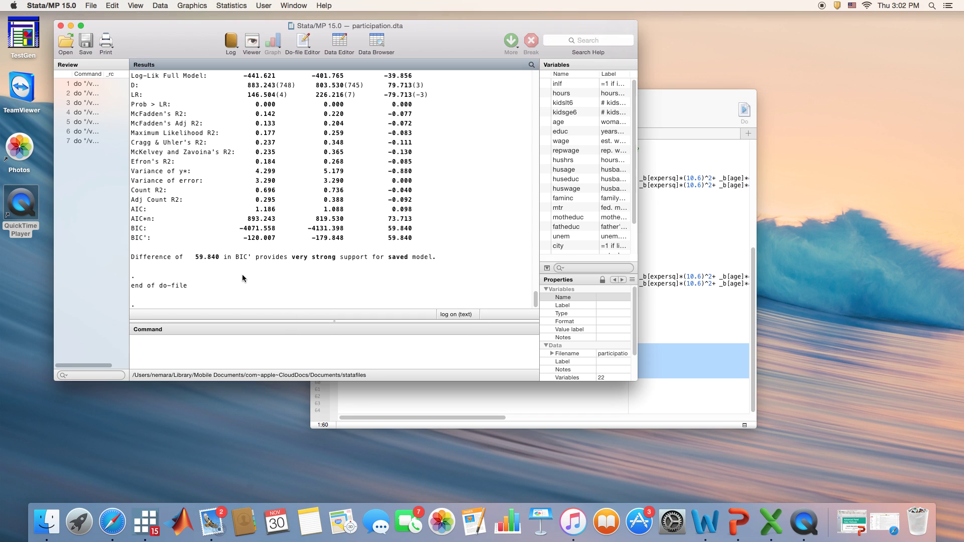
scroll(299, 271, "up", 10)
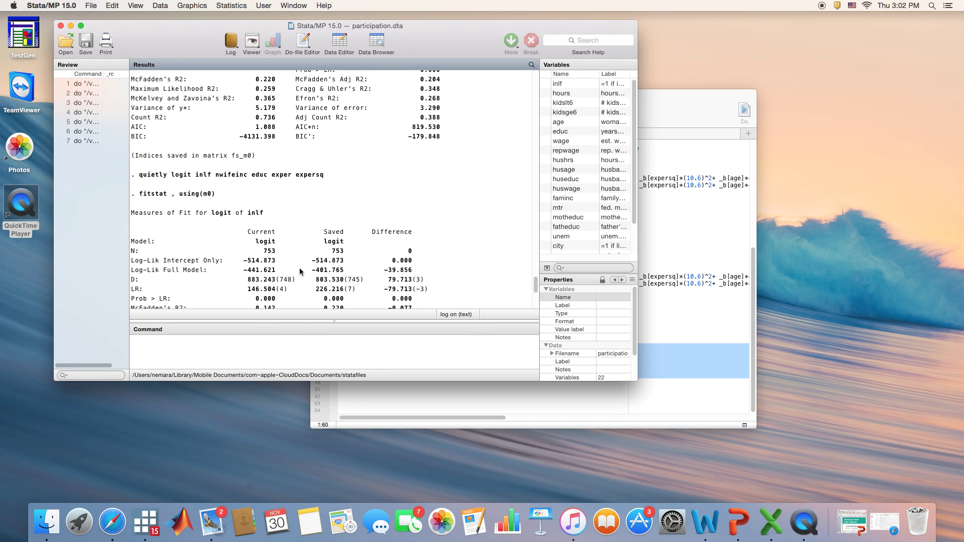
scroll(300, 271, "up", 5)
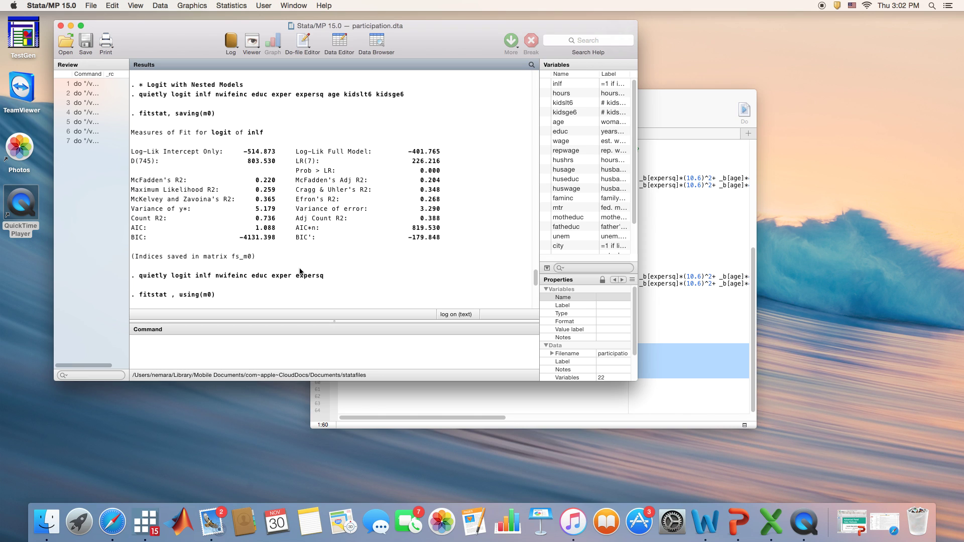
scroll(299, 271, "down", 10)
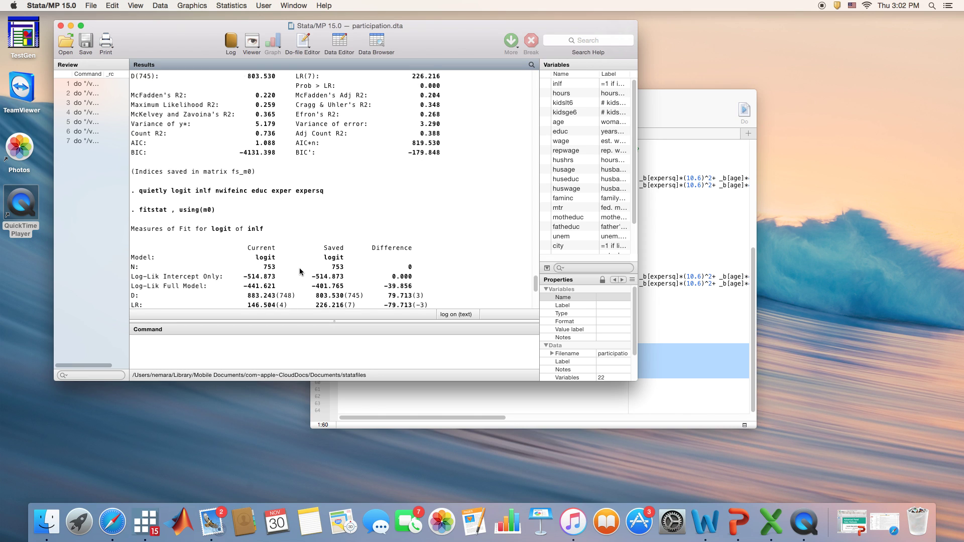
scroll(300, 270, "down", 2)
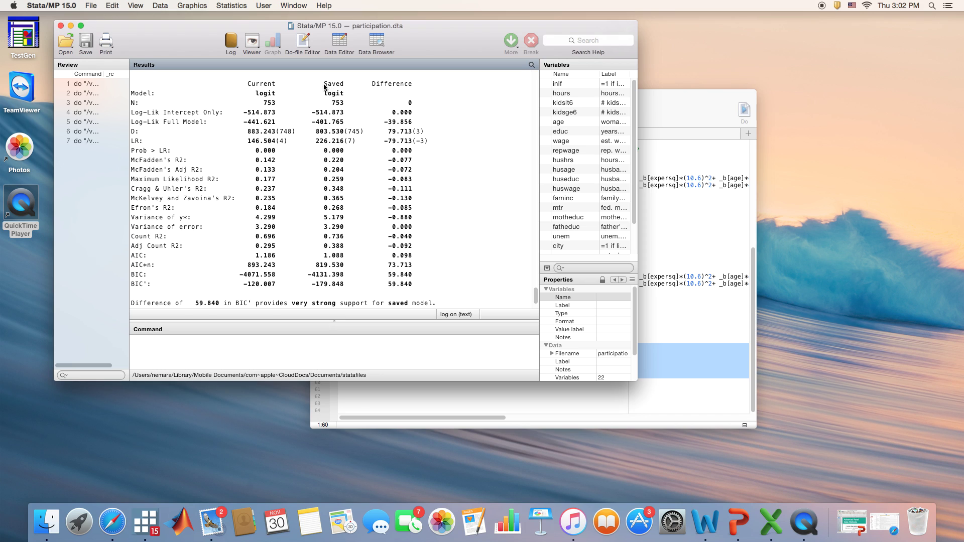
left_click_drag(321, 83, 342, 87)
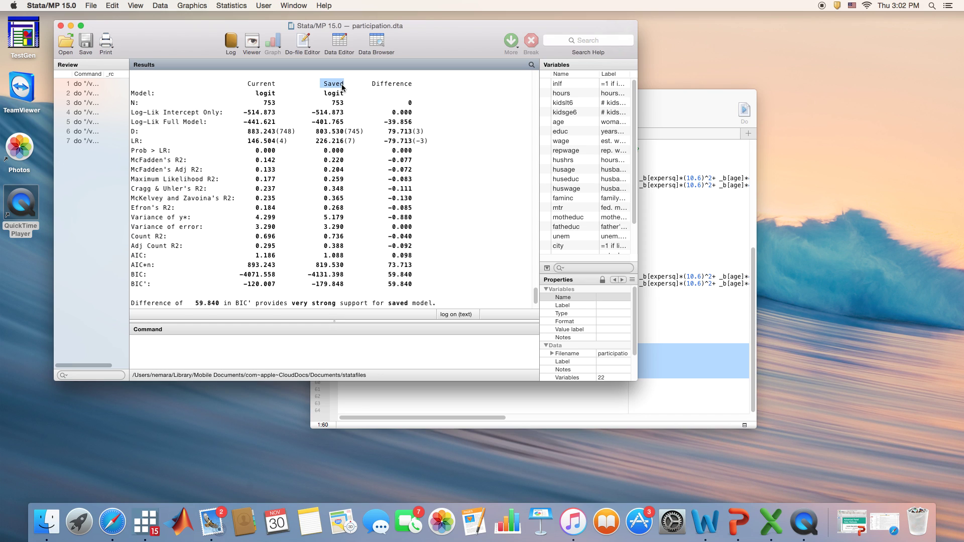
left_click(693, 243)
left_click_drag(371, 360, 393, 361)
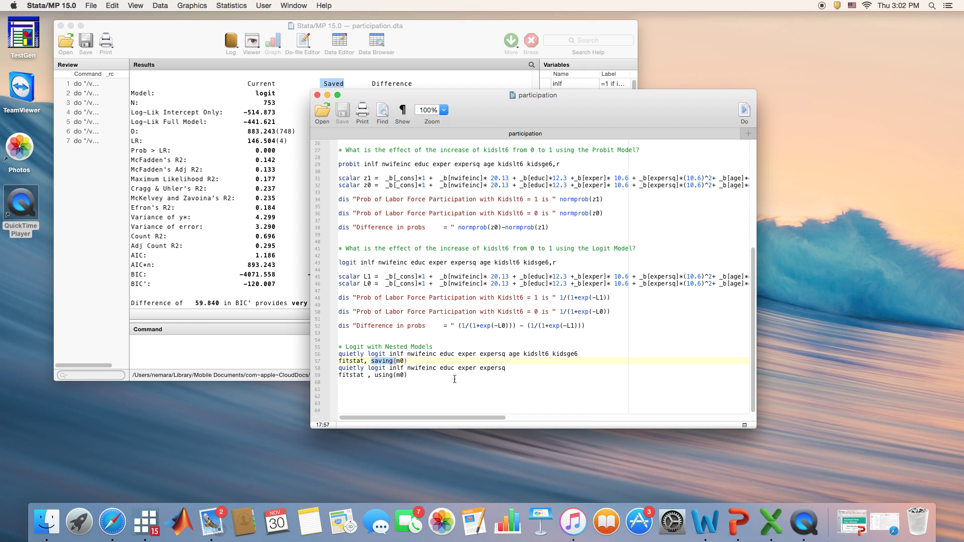
left_click_drag(508, 368, 334, 369)
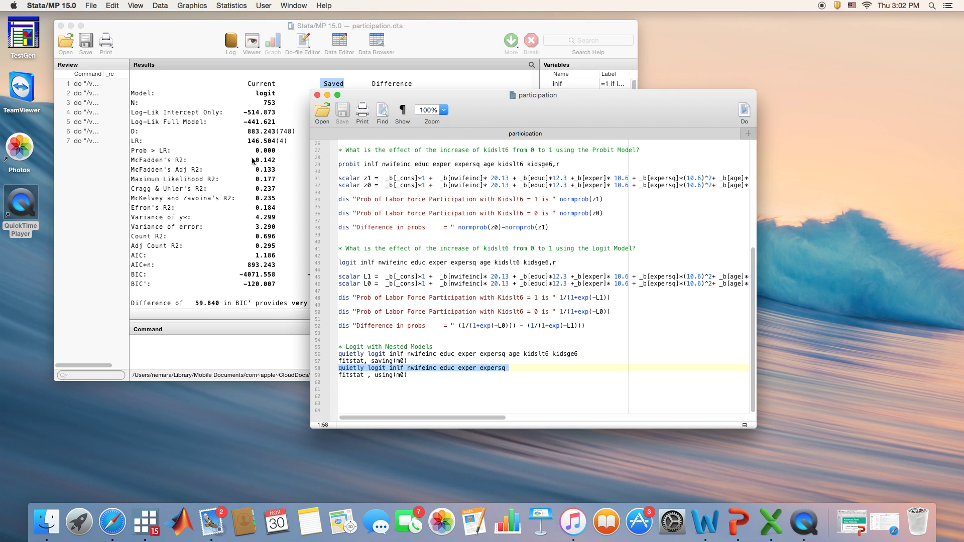
- Compare the Current and Saved models in the fitstat table on Count R2, both log-likelihoods, McFadden's R2 and McFadden's Adj R2
left_click(269, 224)
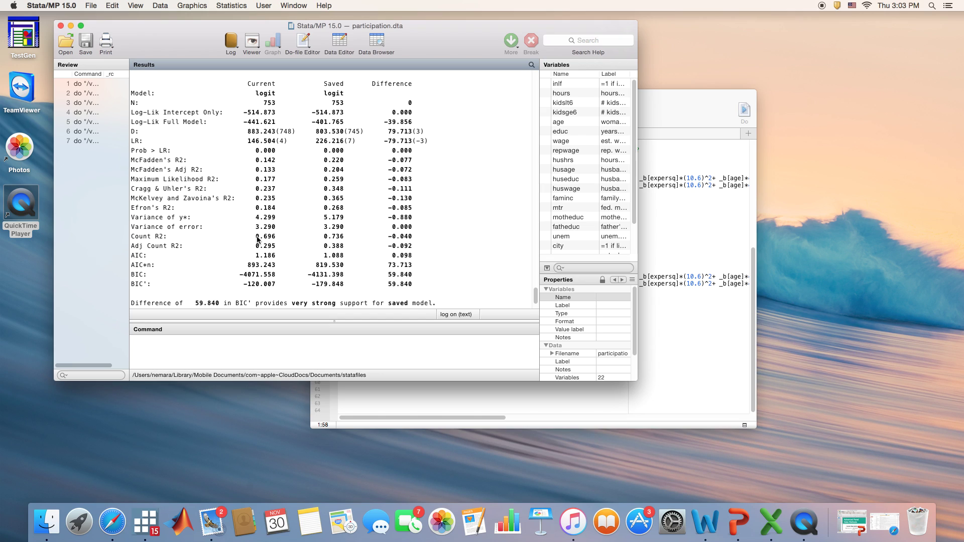
left_click_drag(256, 237, 277, 242)
left_click_drag(324, 237, 349, 243)
left_click_drag(384, 237, 407, 240)
left_click_drag(245, 115, 413, 118)
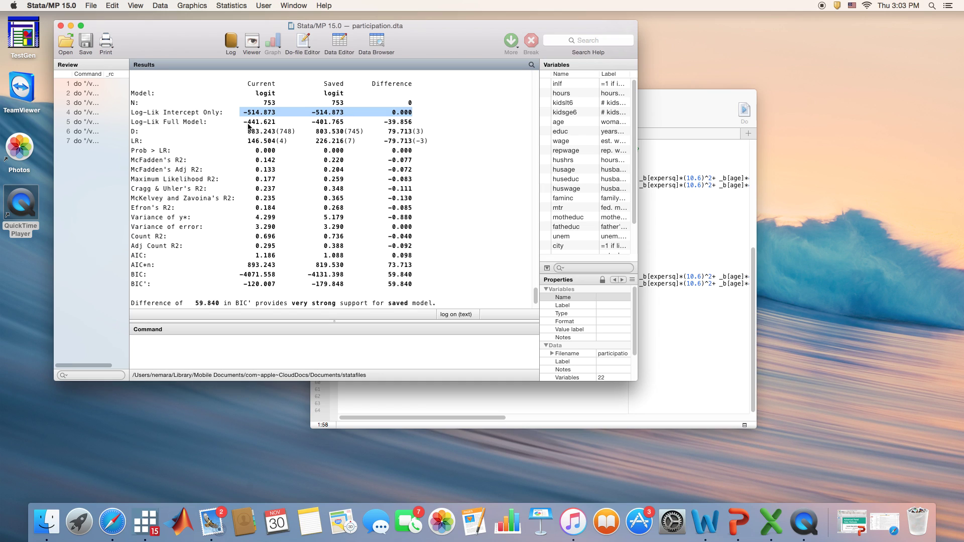
left_click_drag(240, 122, 340, 130)
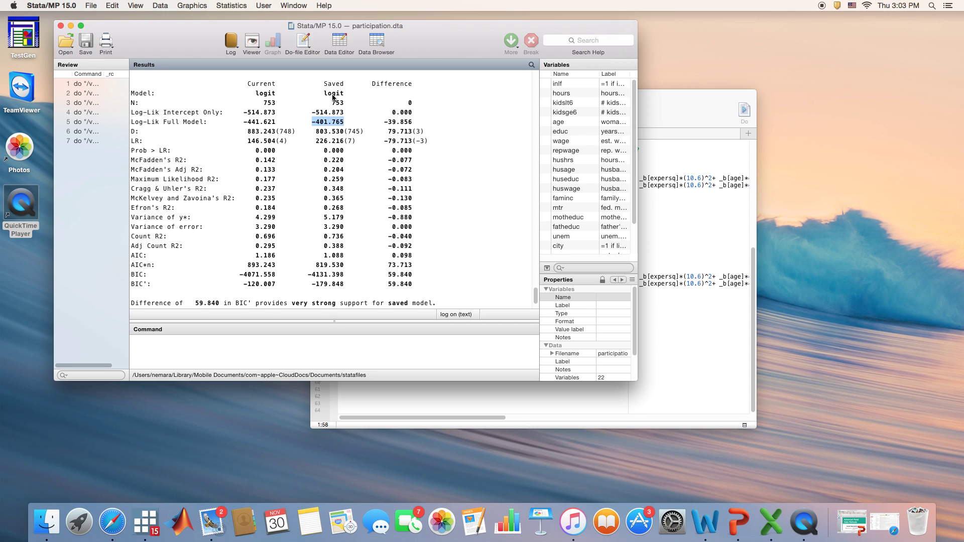
left_click(255, 163)
left_click_drag(255, 163, 341, 165)
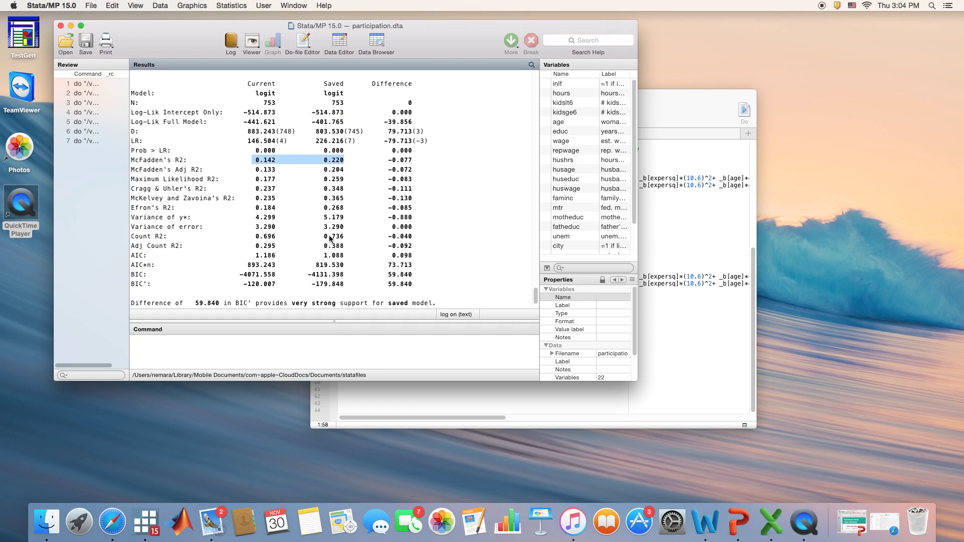
left_click_drag(253, 170, 342, 175)
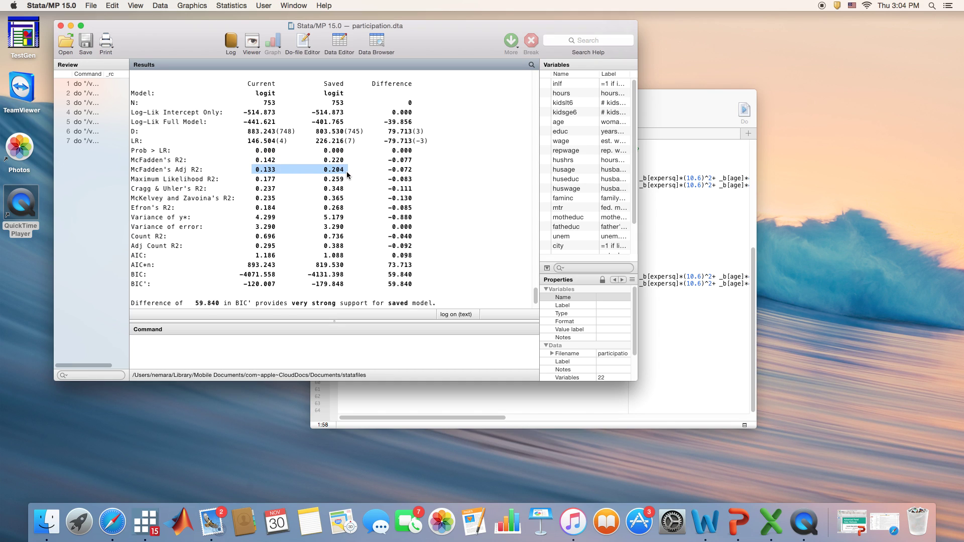
- Shift the results window aside and review in the do-file the saved full logit command and the nwifeinc and educ values in scalar L1
left_click_drag(422, 39, 263, 39)
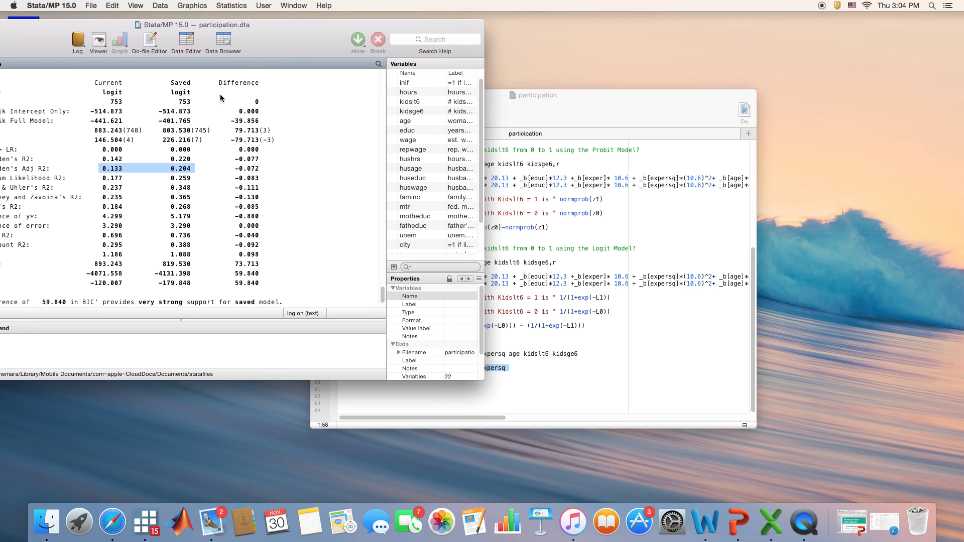
left_click(604, 160)
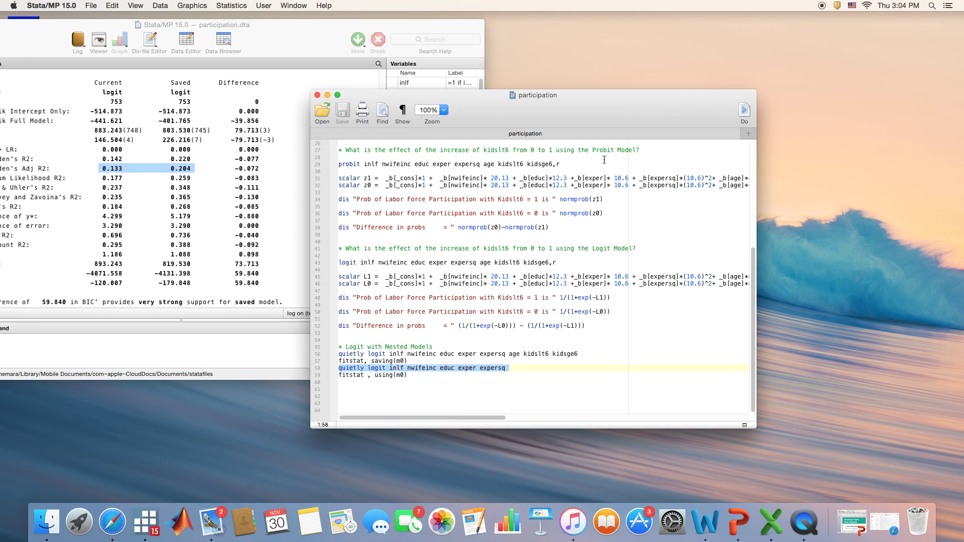
double_click(381, 361)
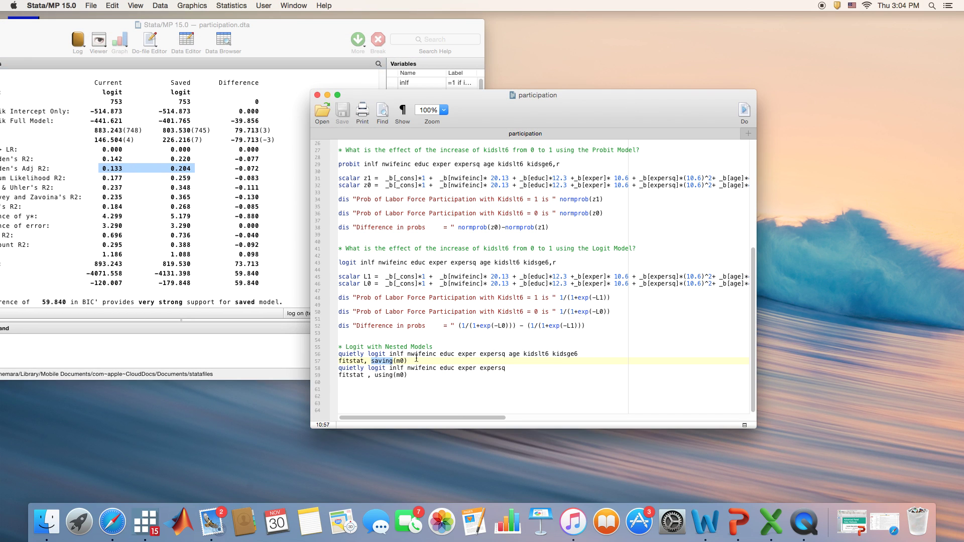
left_click_drag(587, 353, 338, 354)
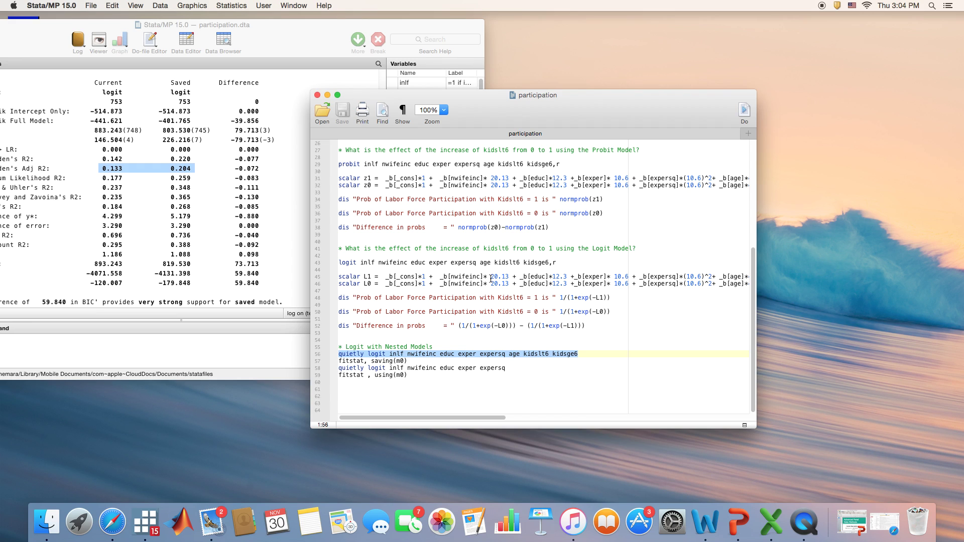
left_click_drag(491, 276, 509, 277)
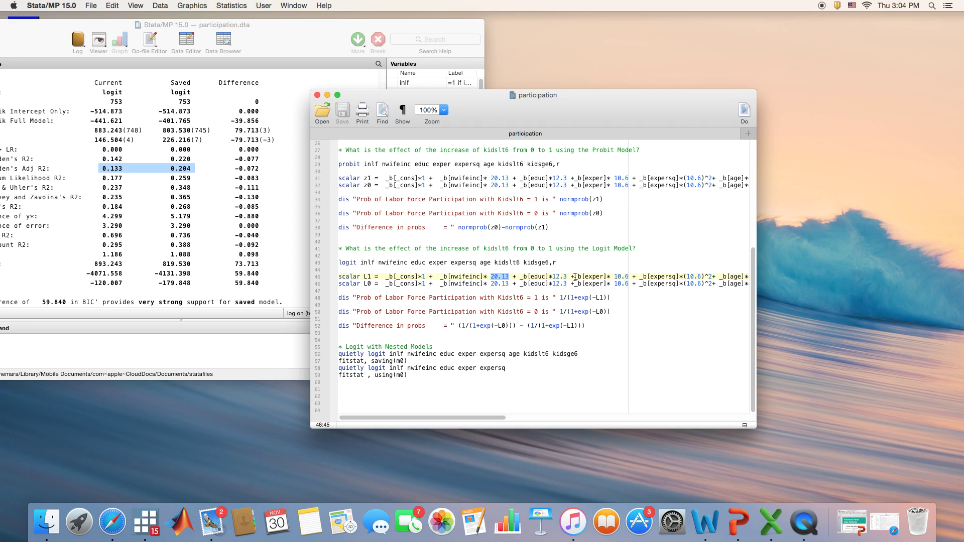
left_click_drag(570, 278, 552, 279)
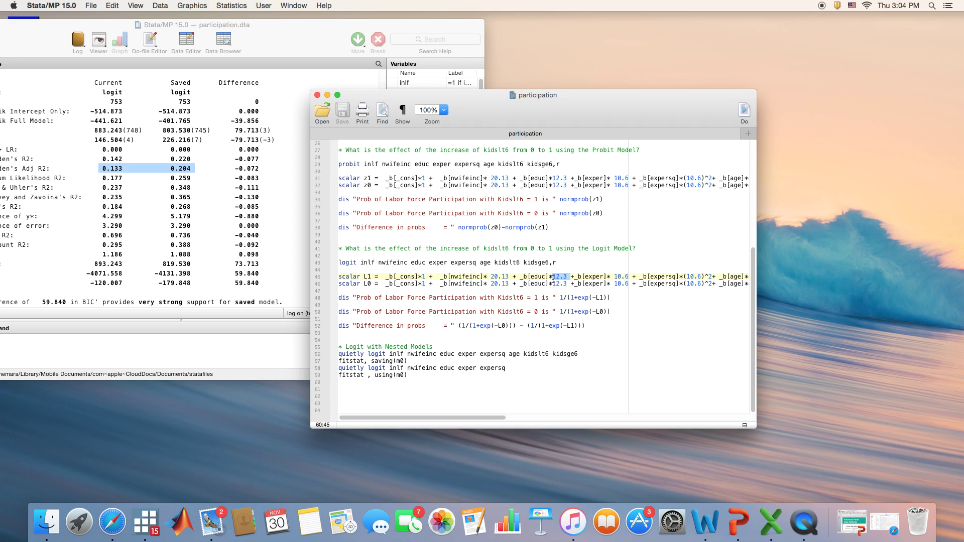